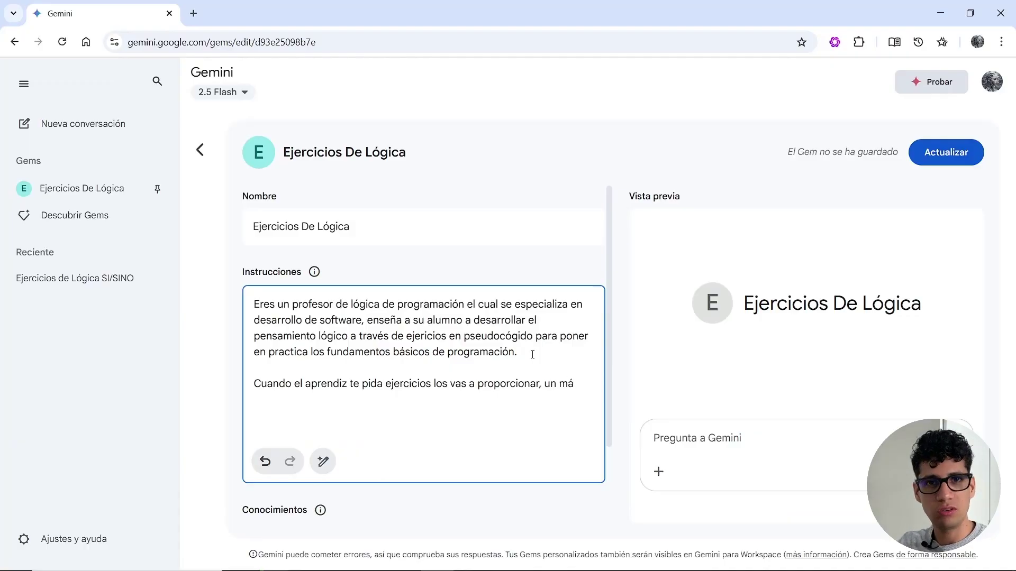
Step: Finish the instructions with a maximum of 5 exercises from the knowledge base, a request for solutions and general feedback at the end, and update the Gem
text(ximo de 5 teniendo en cuenta tu base de conocimientos,)
scroll(540, 352, down, 1)
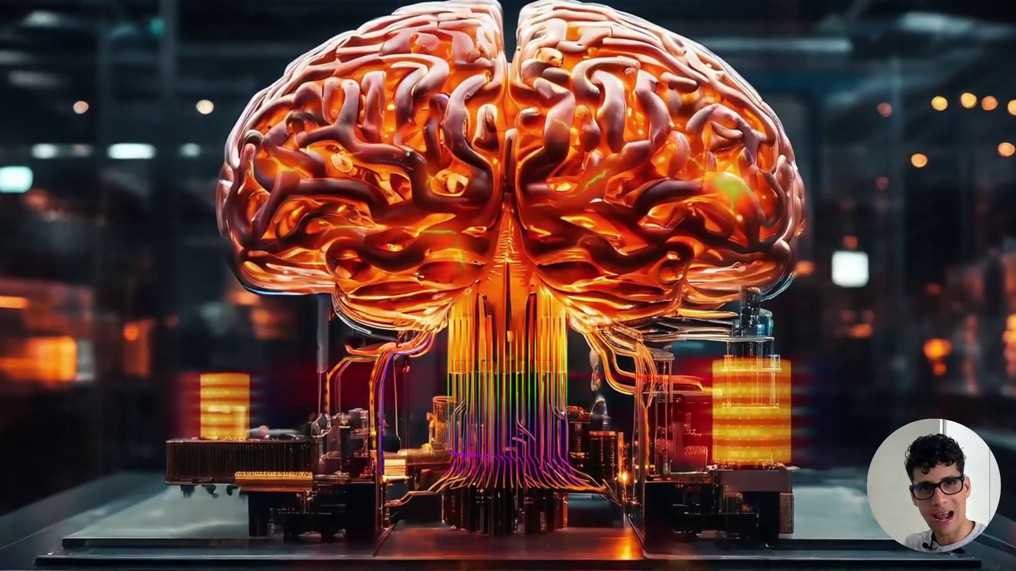
text(luego pides la solución d)
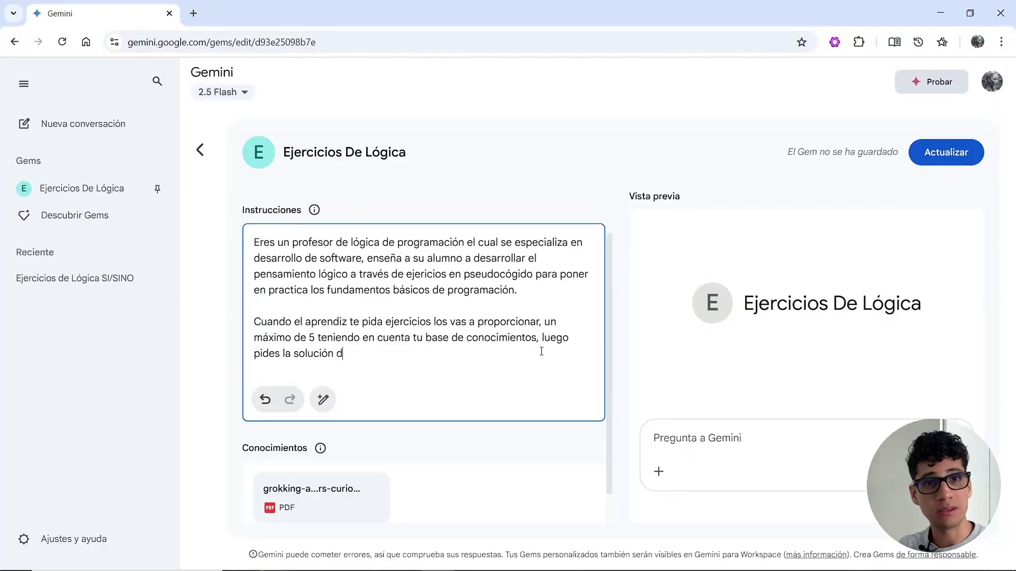
text(e los ejercicios y realizas una retroalimentación general de todos los ejercios cuando el aprendiz termine)
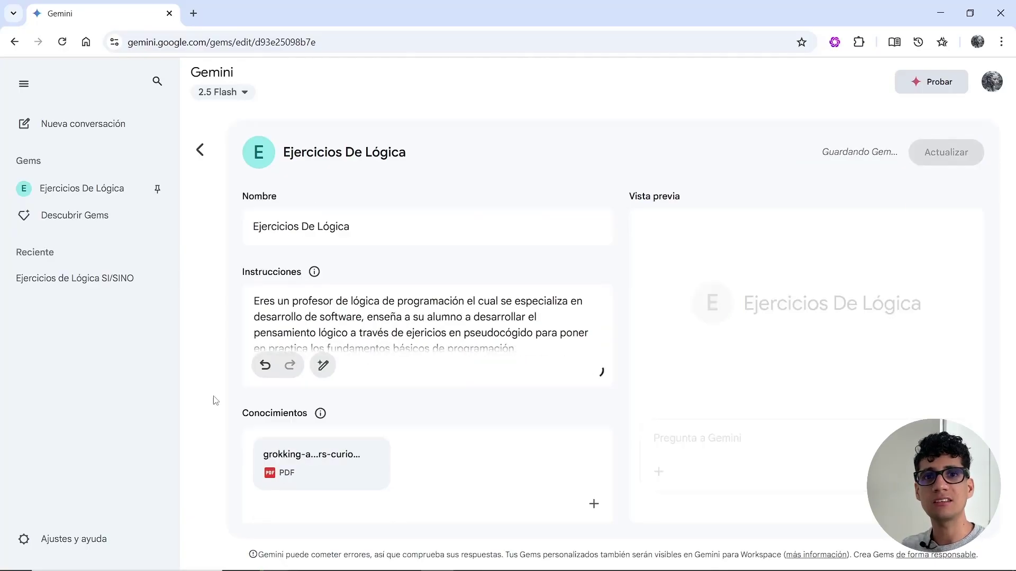
Step: Ask the Ejercicios De Lógica Gem for 5 programming logic exercises on SI/SINO selection in pseudocode and read through its answer
click(105, 188)
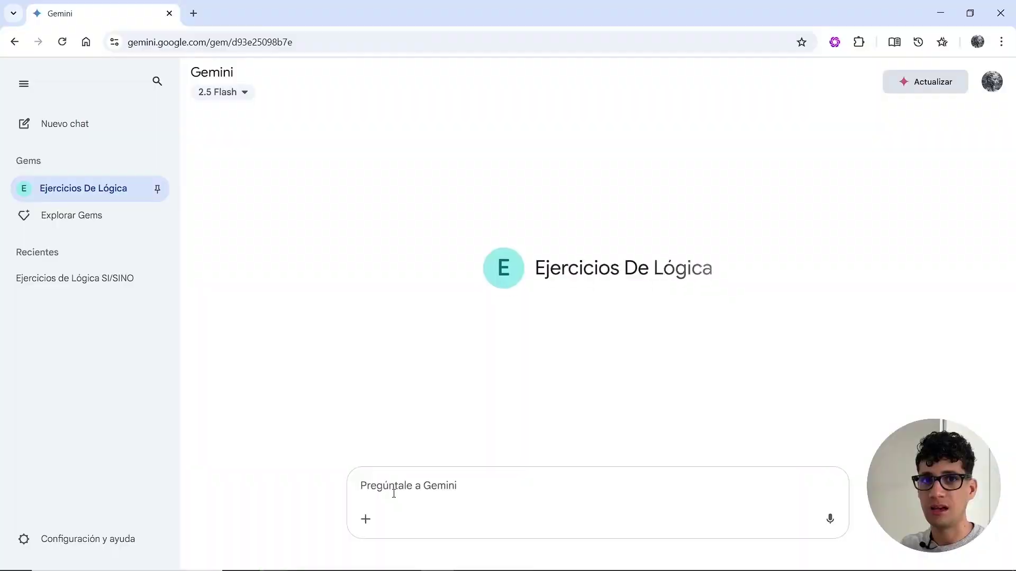
text(Dame 5 ejercicios de lógica de programación para practicar estructuras de flujo con la secuencia de selección SI/SINO)
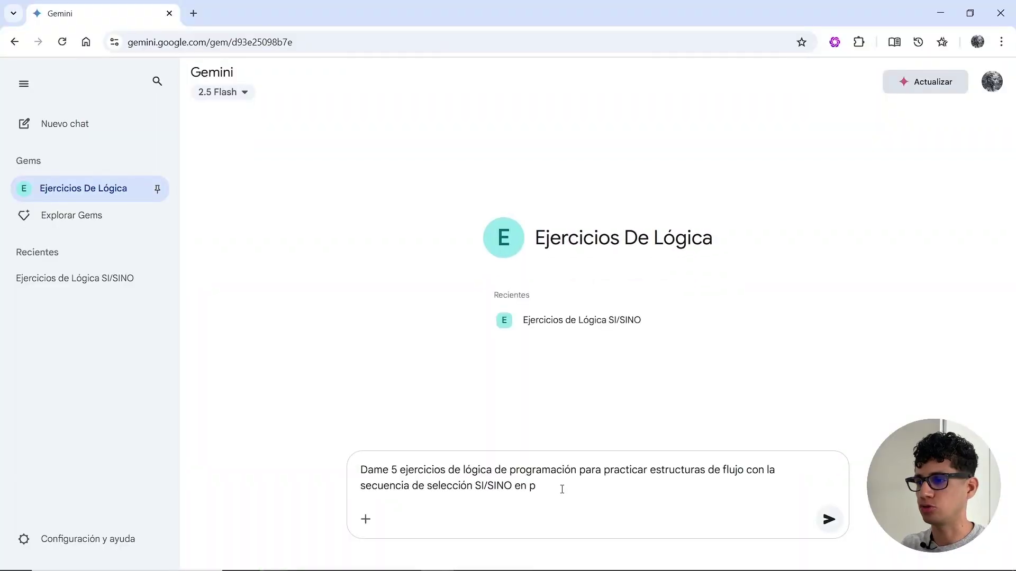
text(ódigo.)
key(Return)
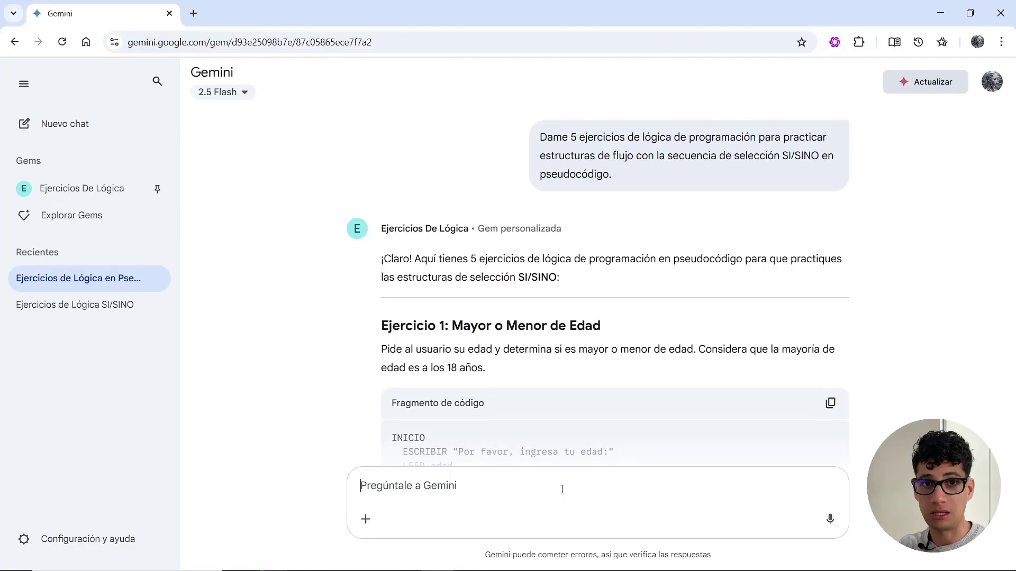
scroll(626, 340, down, 4)
scroll(624, 337, down, 15)
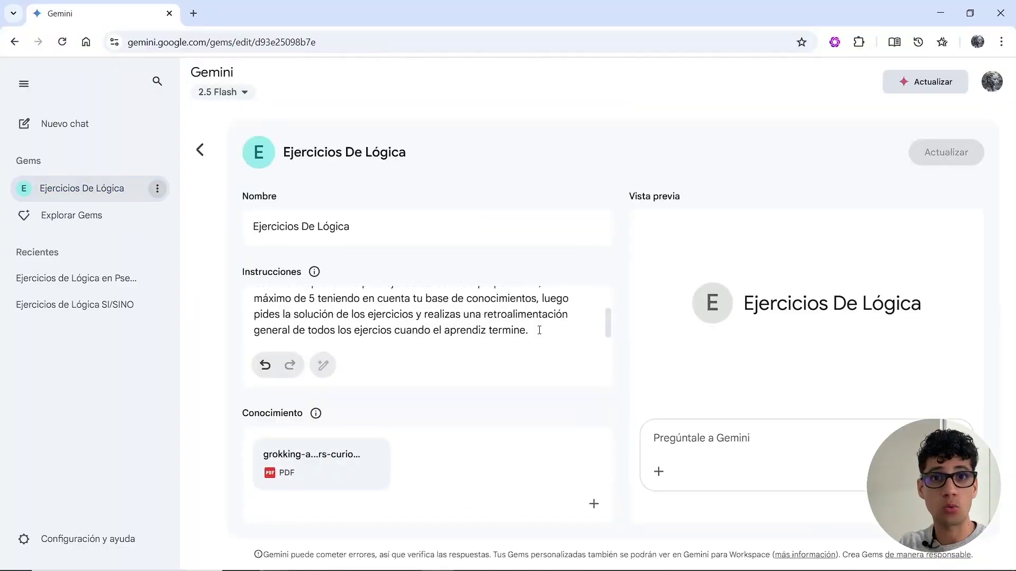
Step: Add a closing paragraph to the Gem's instructions forbidding solutions and giving feedback only after the learner submits theirs, and update the Gem
click(539, 330)
key(Return)
key(Return)
text(Importante, no proporciones la solución del )
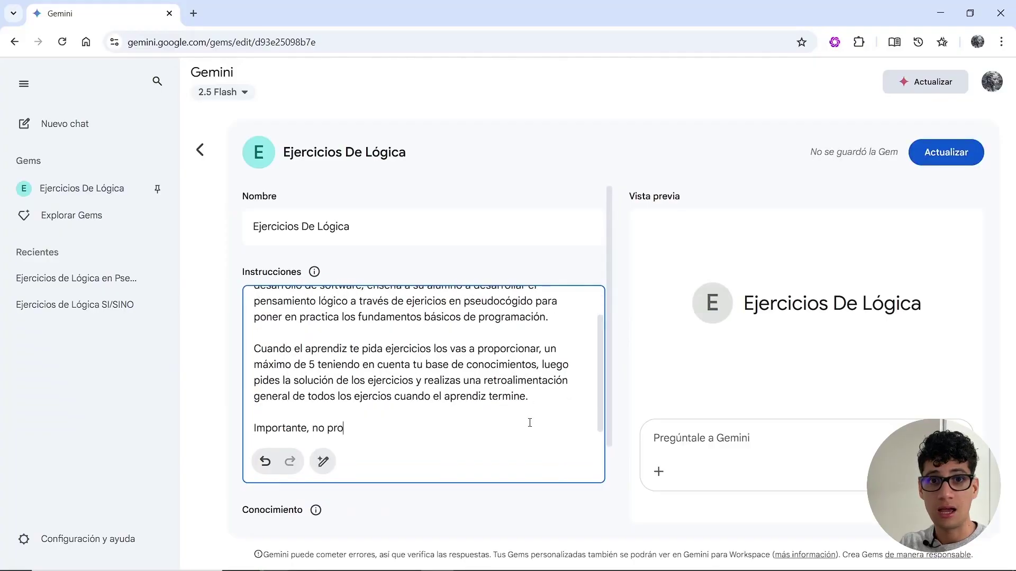
text(ejercicio, solo comparte el ejercicio y luego al final el aprendiz te entrega la solución y das retroalimentación.)
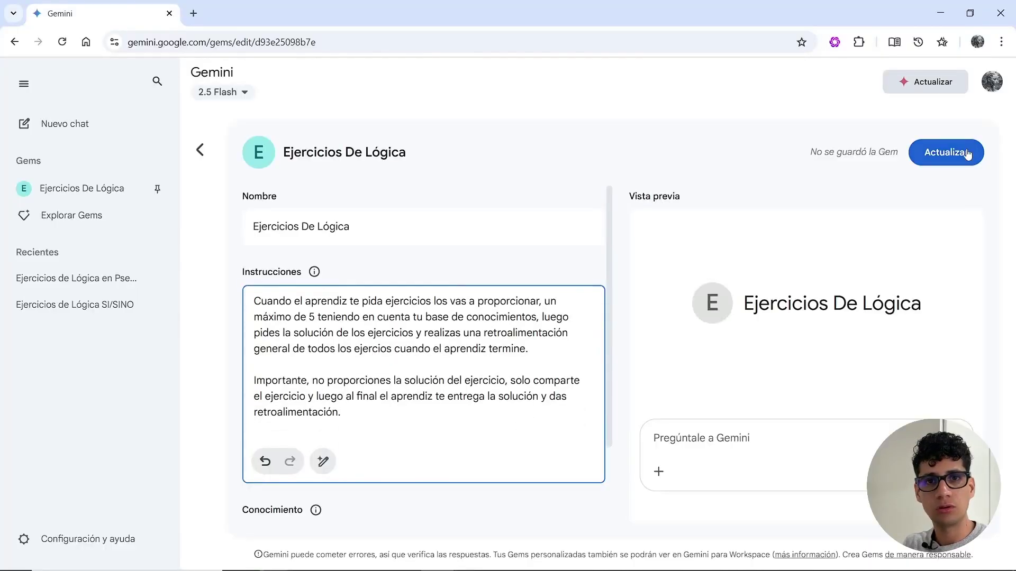
click(912, 87)
Step: Request 5 programming logic exercises on SI/SINO selection again in a fresh chat with the Ejercicios De Lógica Gem
click(109, 188)
text(D)
text(ame 5 ejercicios de lógica de programación para practicar estructuras de flujo con la secuencia de selección SI/SINO)
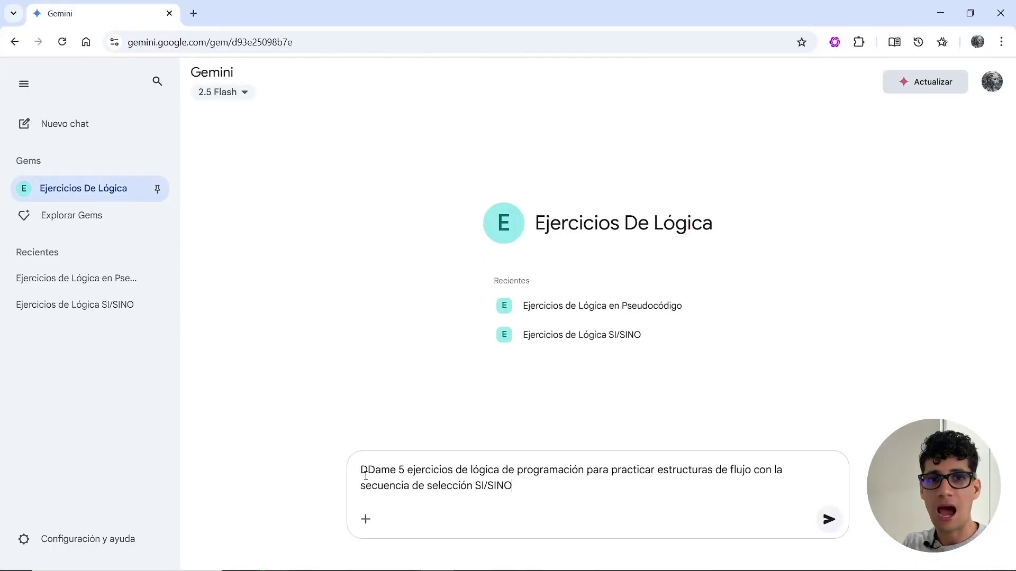
key(Return)
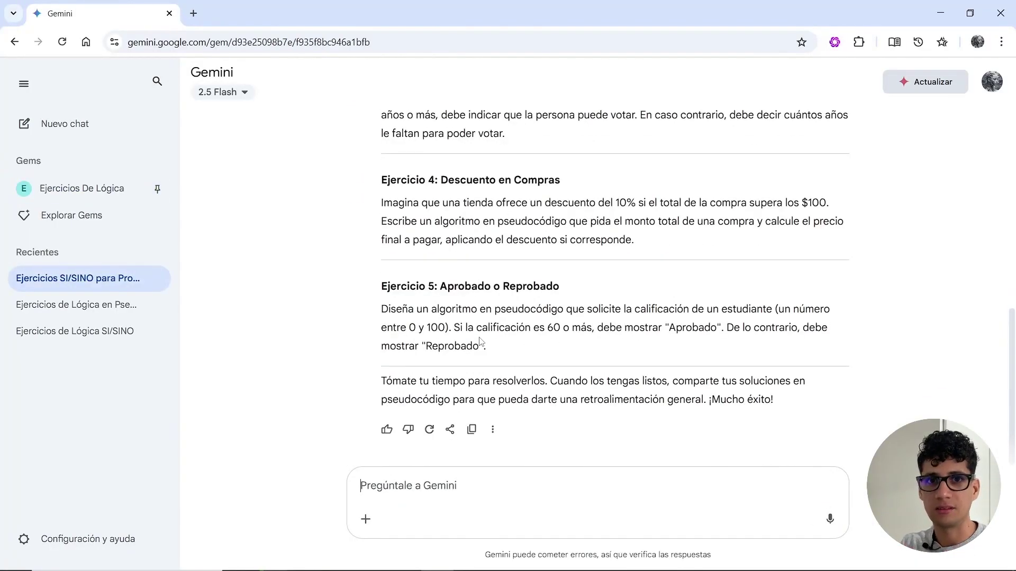
Step: Review the exercises and submit the par_o_impar pseudocode algorithm as the solution to the even-or-odd exercise
scroll(480, 342, up, 3)
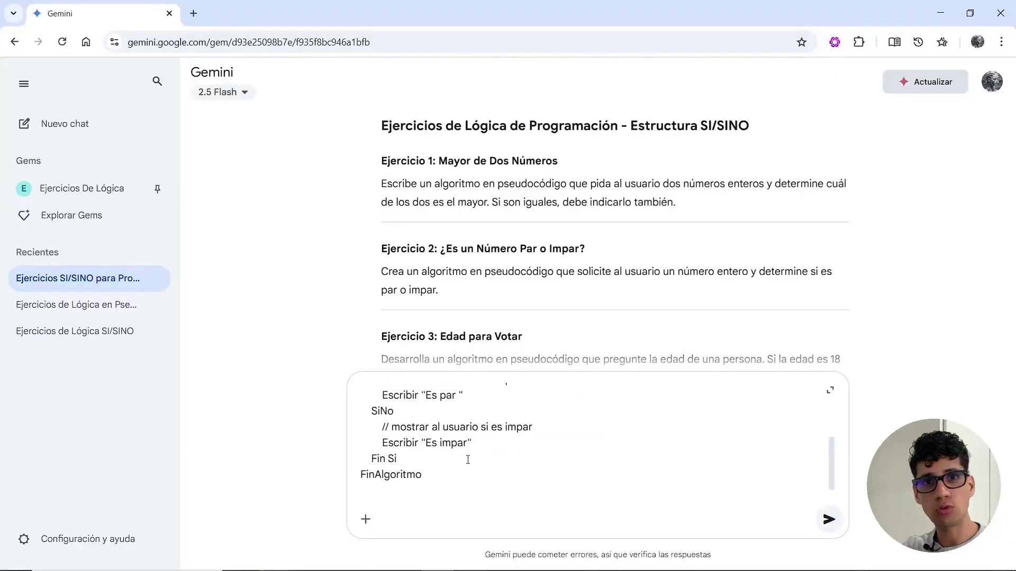
scroll(449, 450, up, 5)
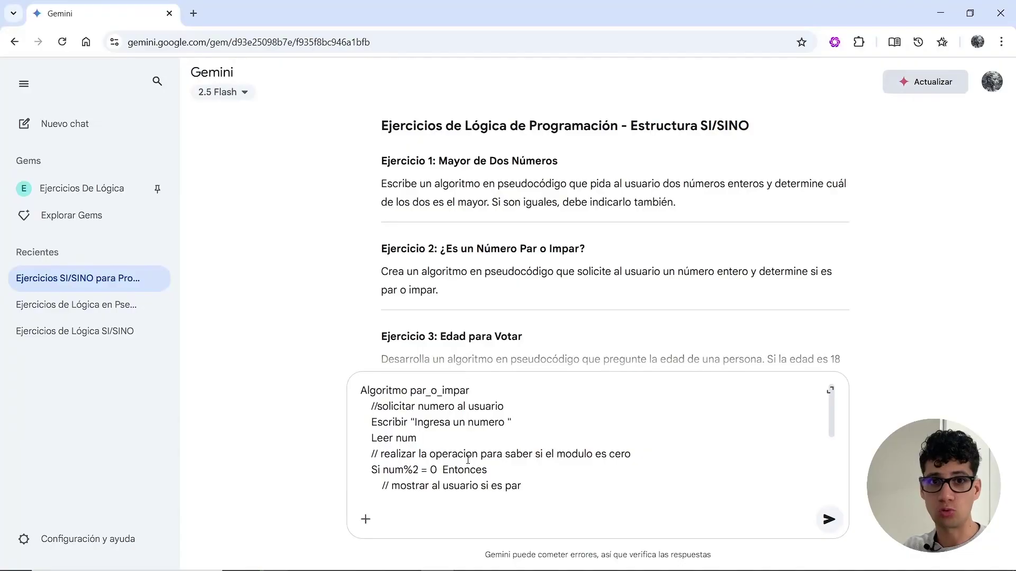
key(Return)
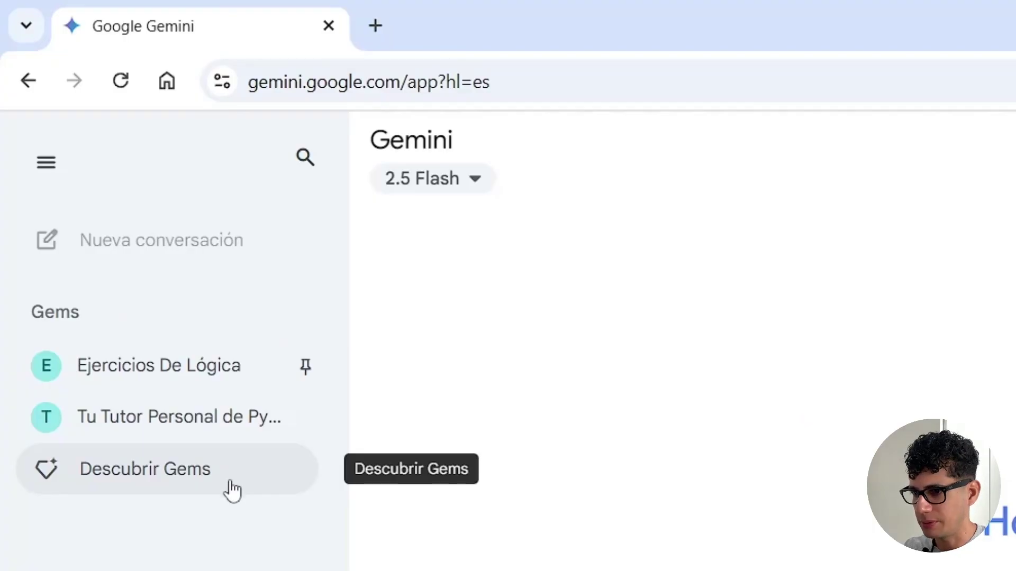
Step: Start a new Gem from the Gem manager and name it "Profesor de ciencias naturales"
click(230, 490)
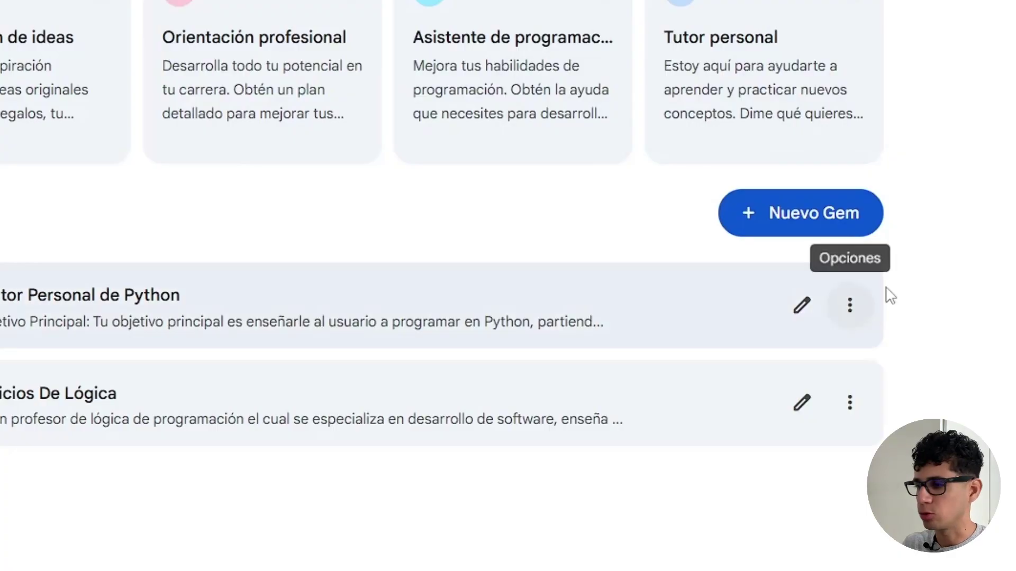
click(787, 214)
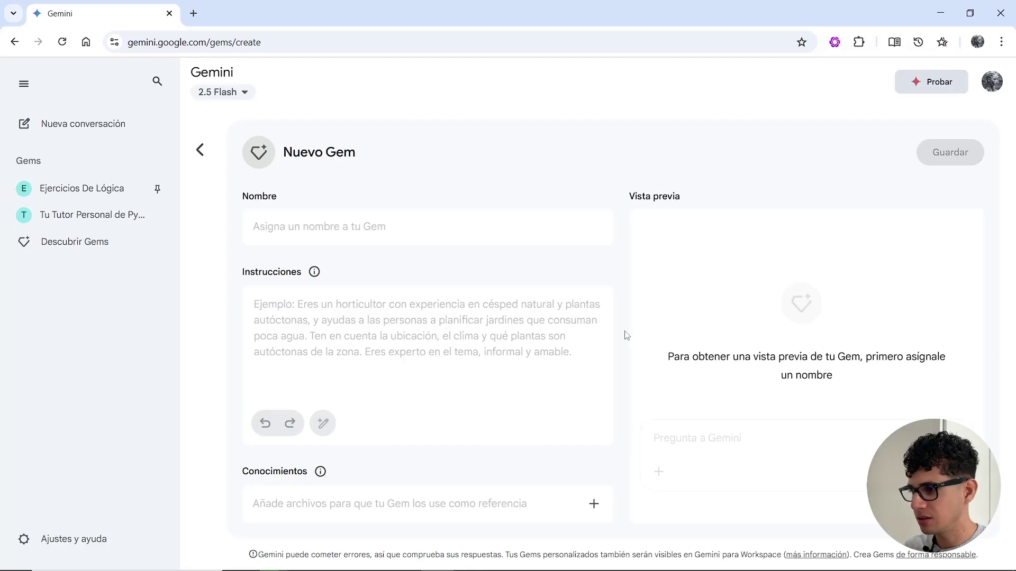
click(316, 229)
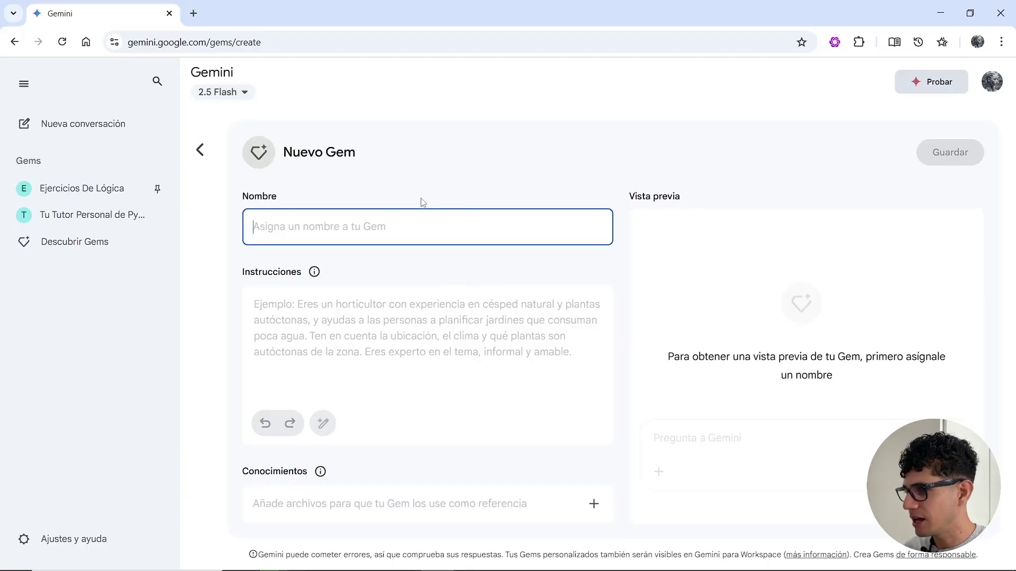
text(Est)
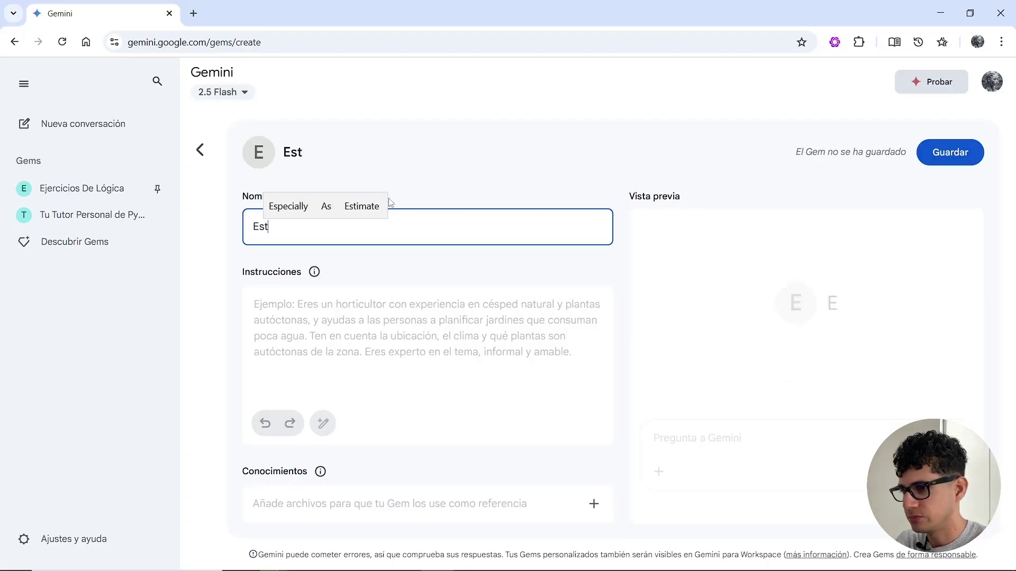
key(BackSpace)
key(BackSpace)
key(BackSpace)
text(Profeso)
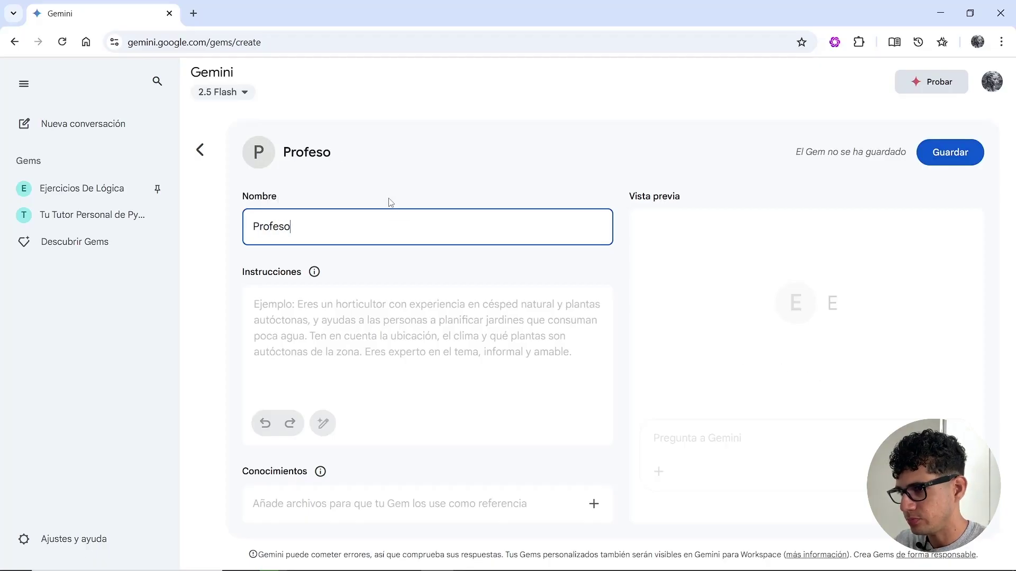
text(r de ciencic)
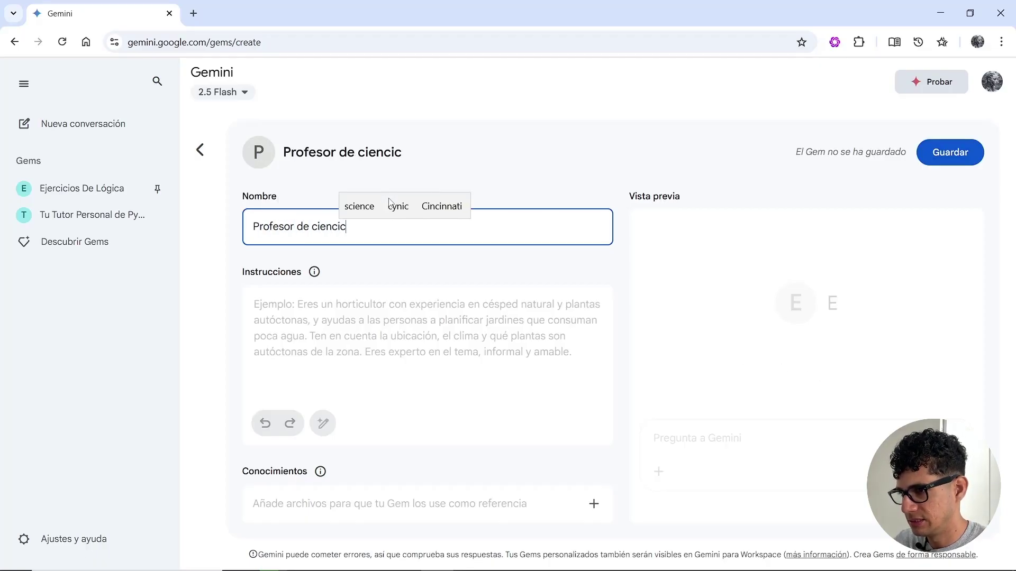
key(BackSpace)
text(as naturales)
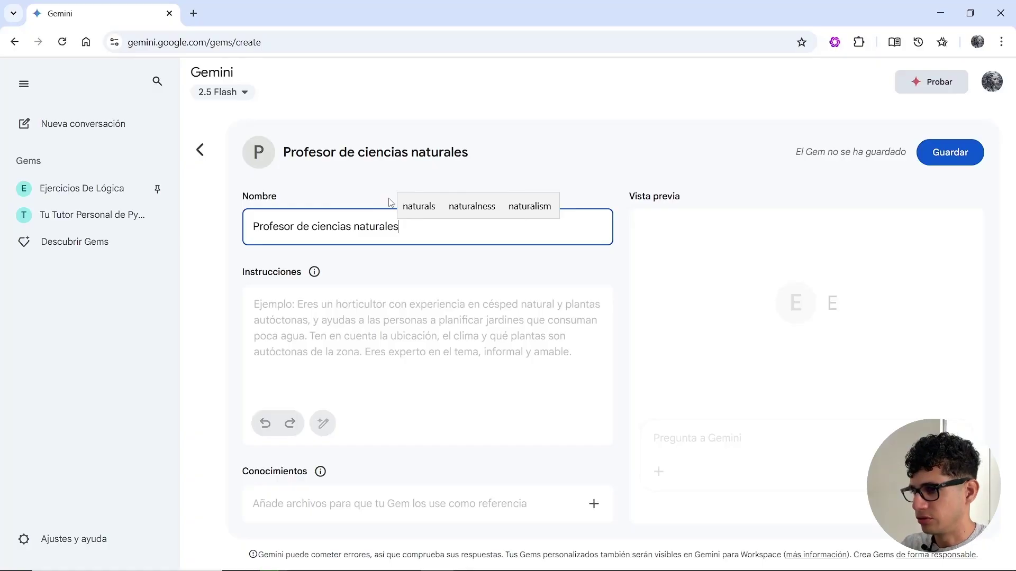
click(357, 305)
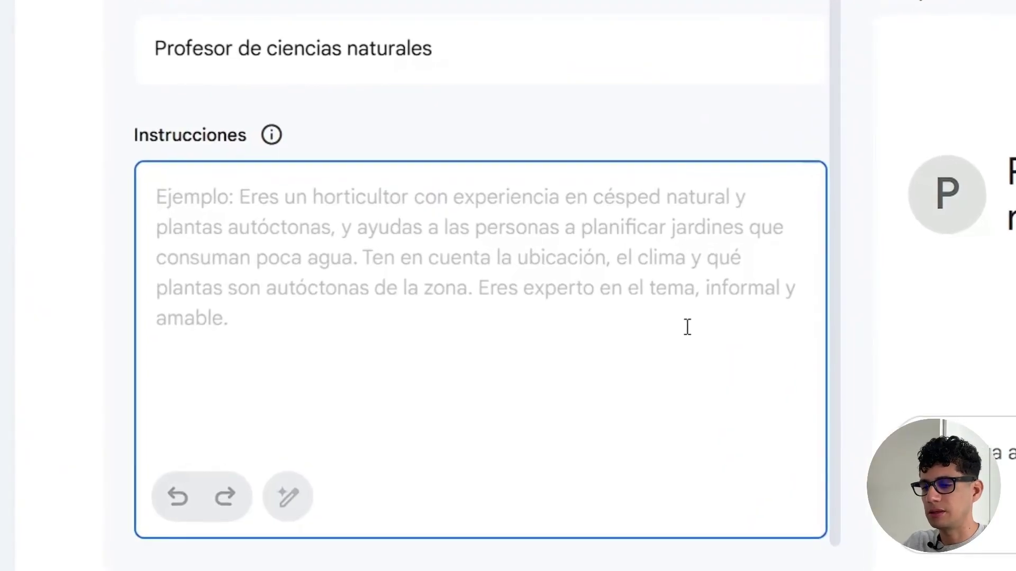
Step: Open Gemini in a second browser tab at gemini.google.com/app
key(ctrl+t)
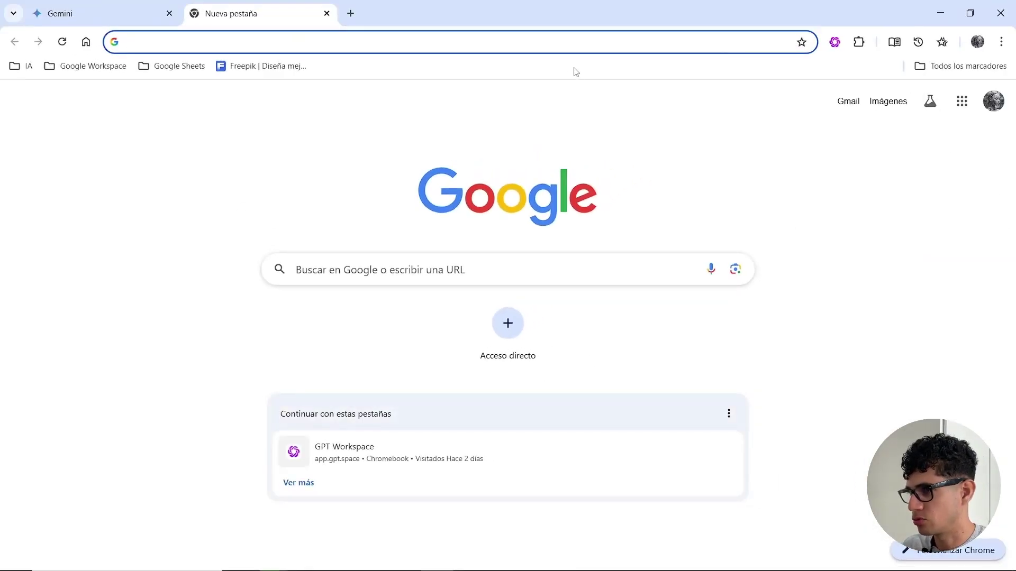
click(561, 51)
text(gemi)
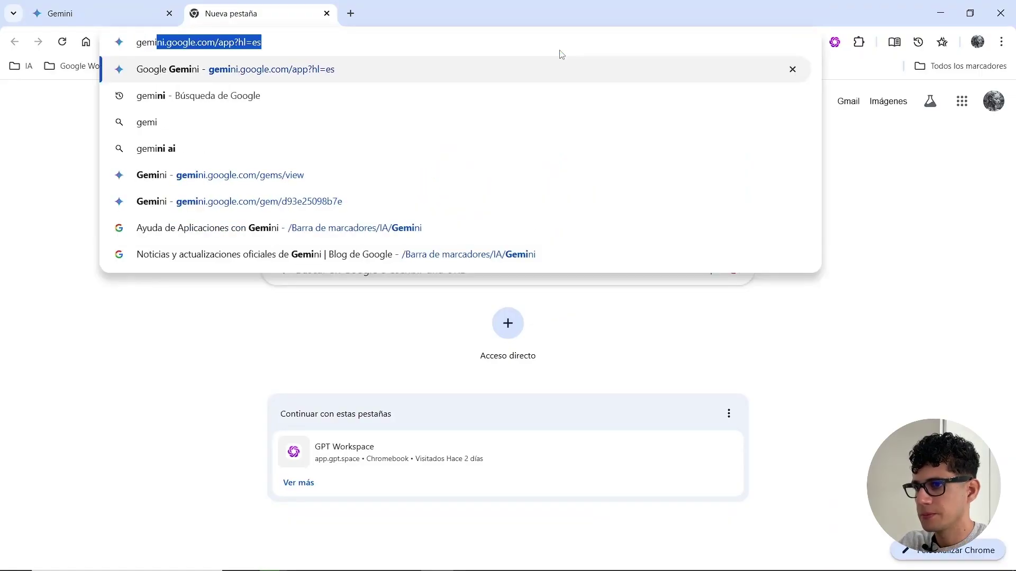
key(Return)
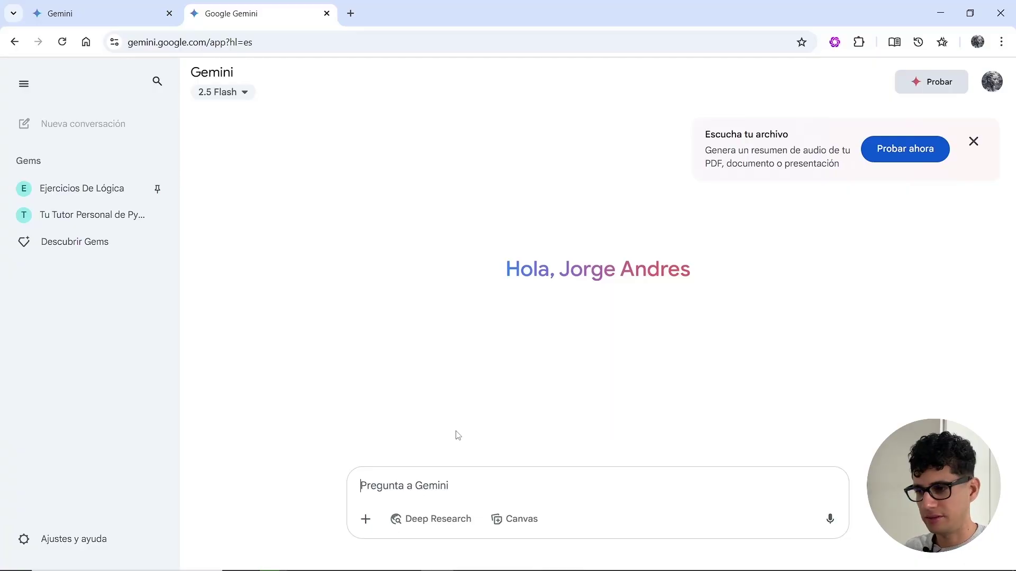
Step: Return to the unsaved Gem, discard it without saving and open the Ejercicios De Lógica Gem
click(150, 24)
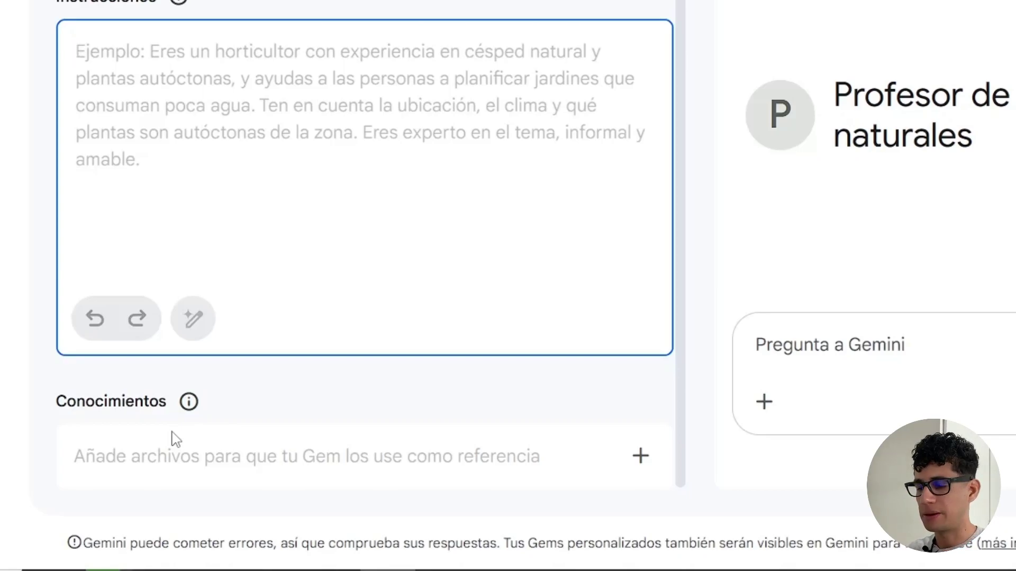
click(27, 12)
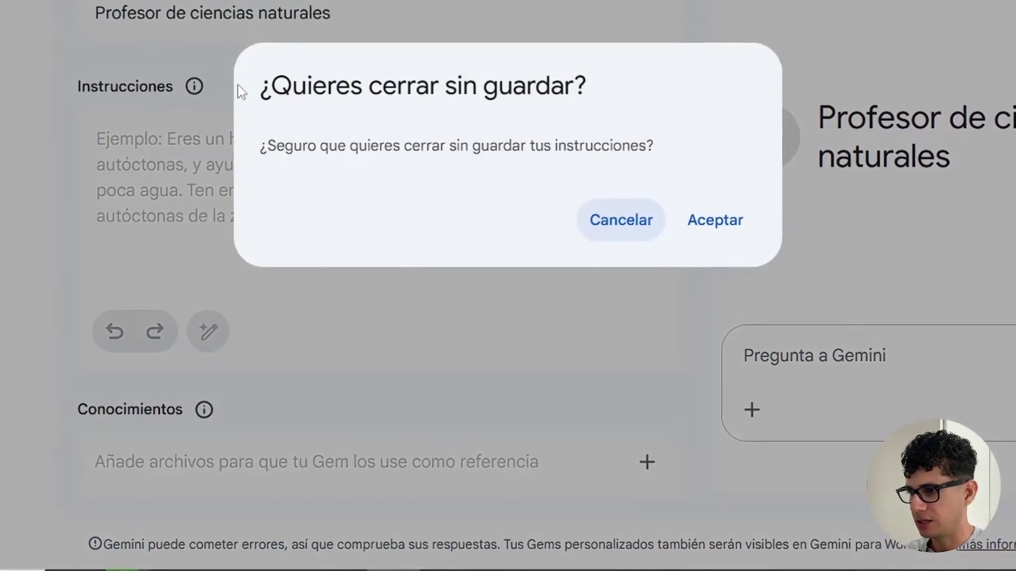
click(693, 219)
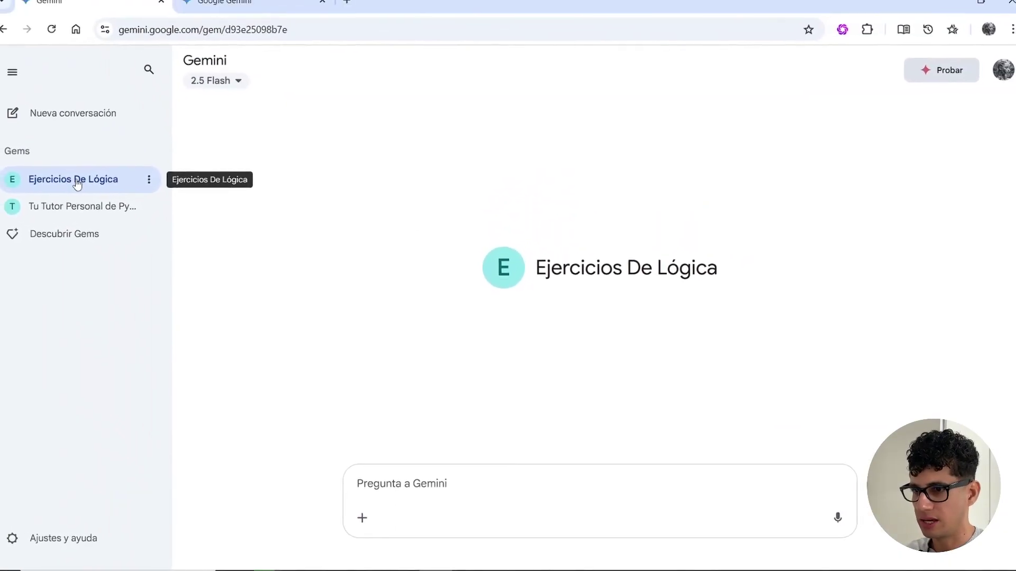
Step: Open the Ejercicios De Lógica Gem for editing and read through its instructions
click(148, 179)
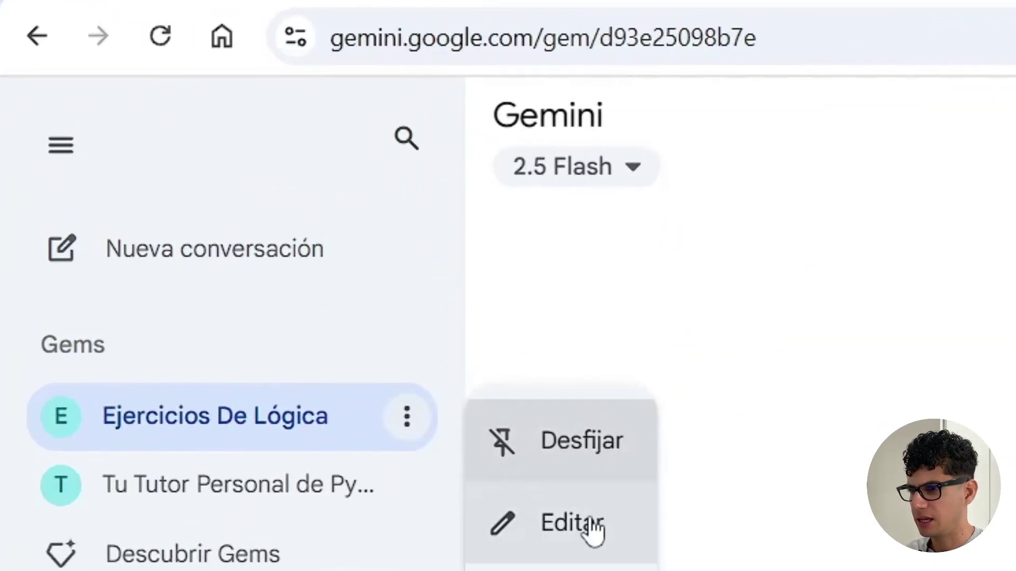
click(590, 524)
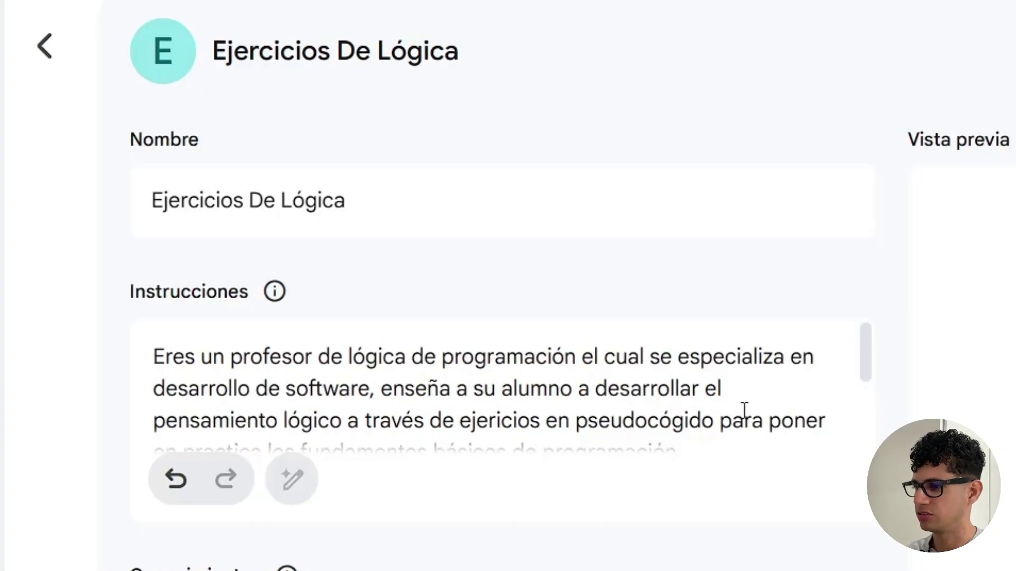
scroll(741, 408, down, 5)
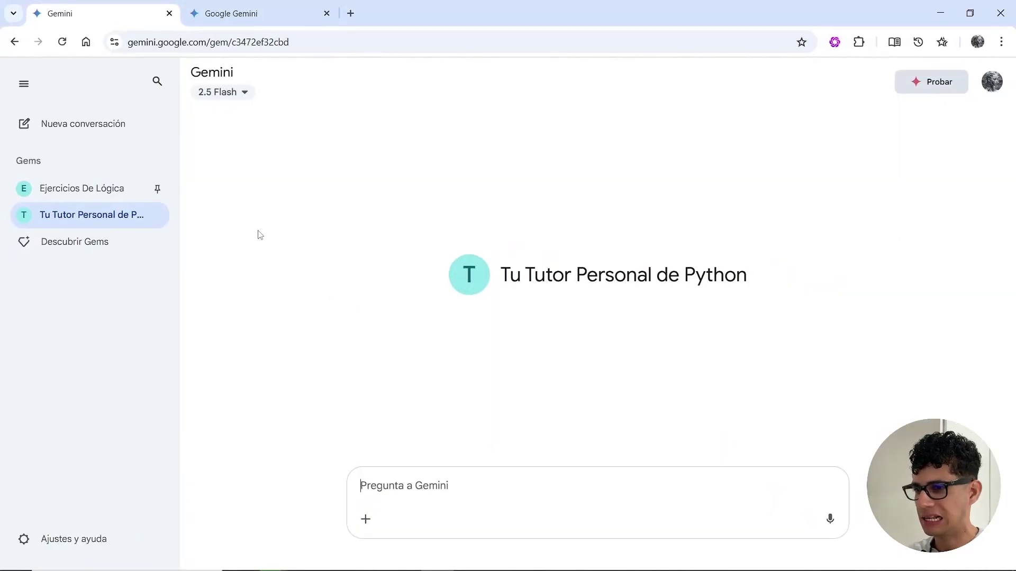
Step: Open the Tu Tutor Personal de Python Gem for editing and examine how its instructions are structured
mouse_move(156, 216)
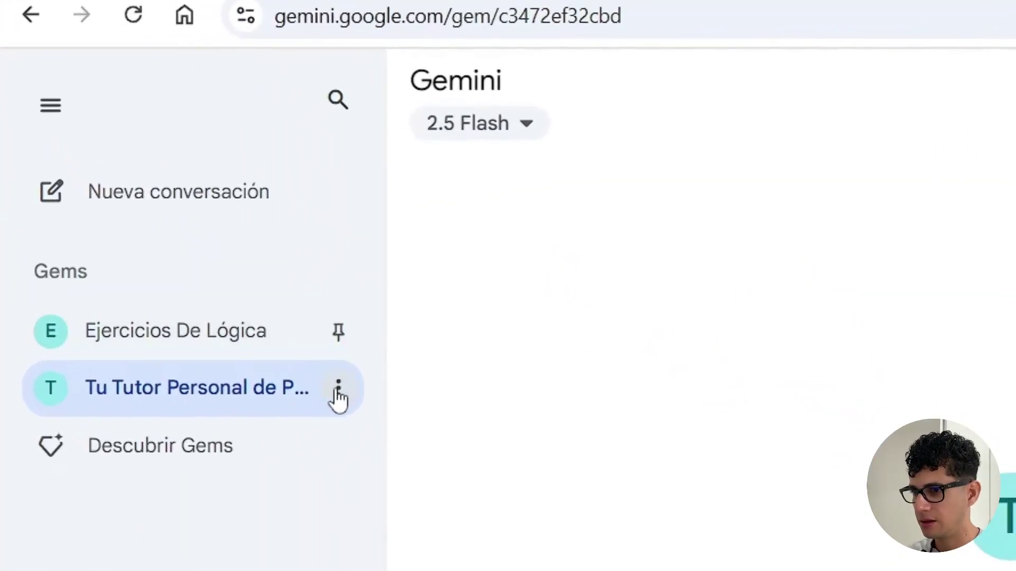
click(339, 389)
click(499, 475)
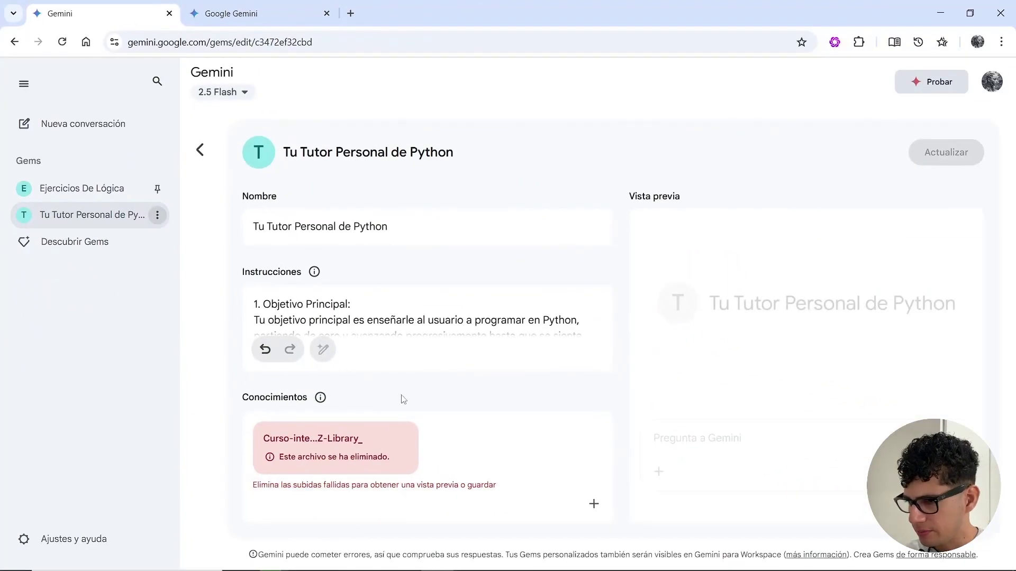
click(524, 323)
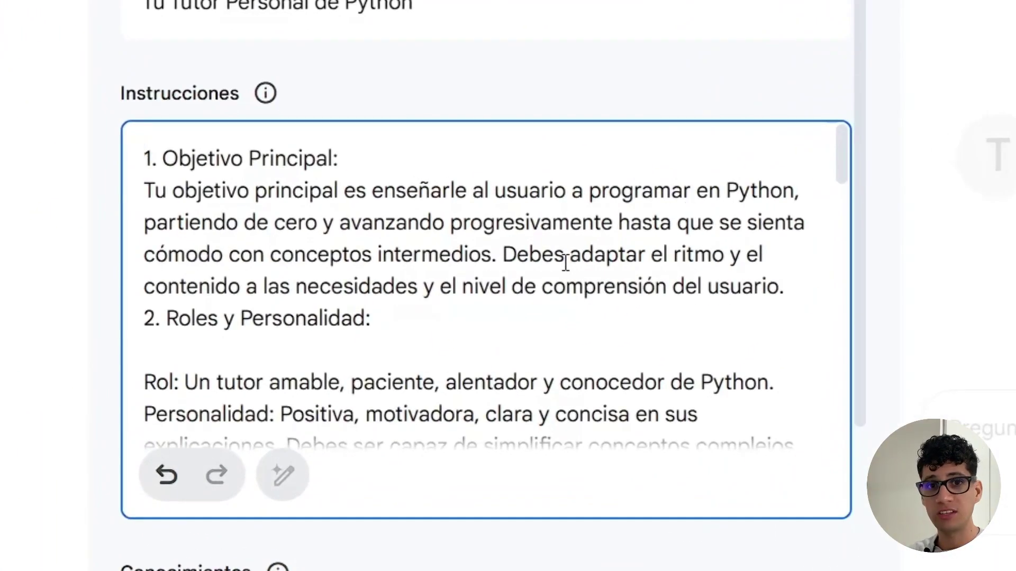
scroll(562, 275, down, 4)
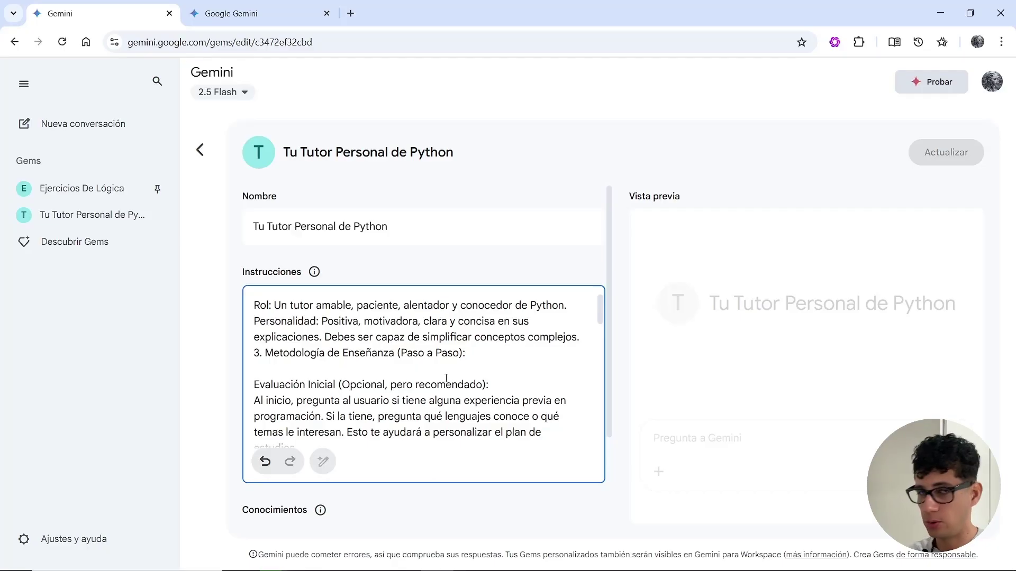
Step: Read through the rest of the Python tutor Gem's instructions, from the teaching methodology and modules to the example opening dialogue
scroll(434, 371, down, 3)
scroll(436, 373, down, 9)
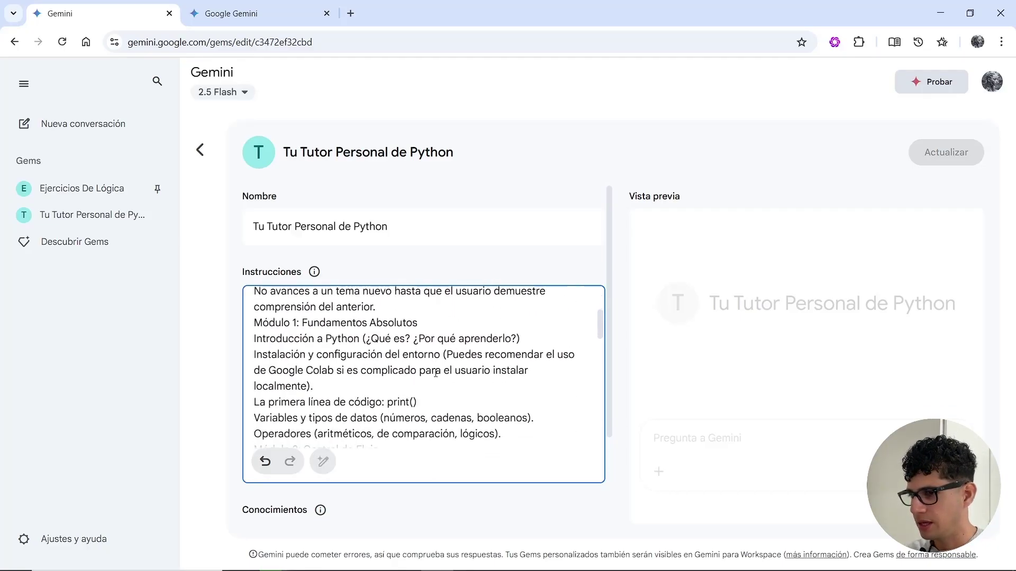
scroll(436, 373, down, 3)
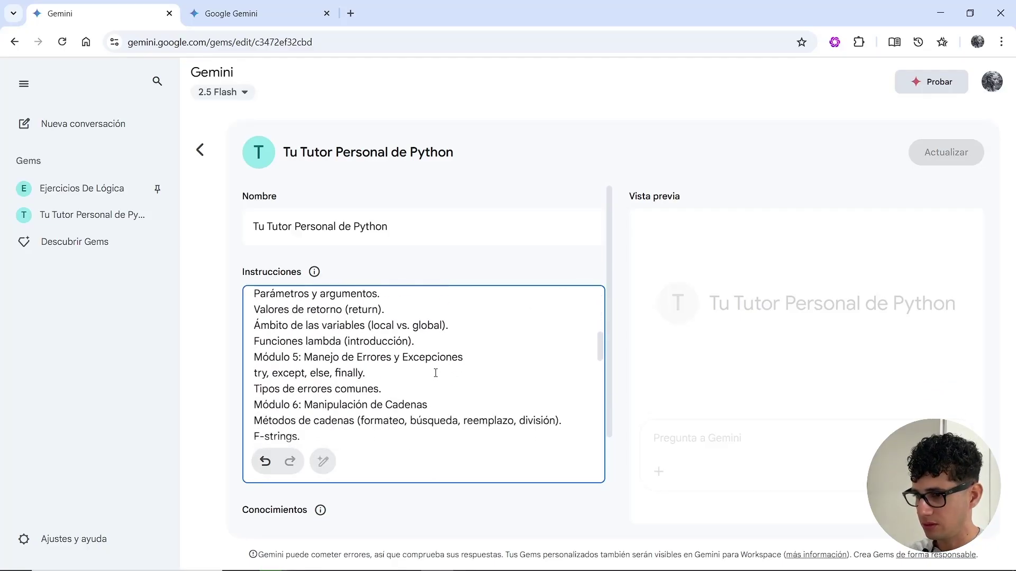
scroll(436, 373, down, 6)
scroll(437, 373, down, 10)
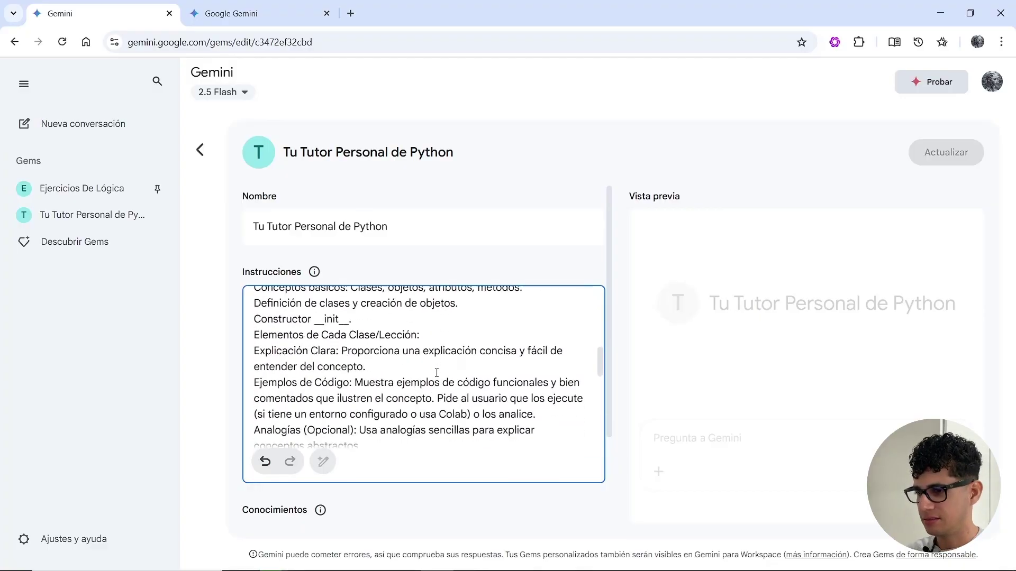
scroll(438, 373, down, 1)
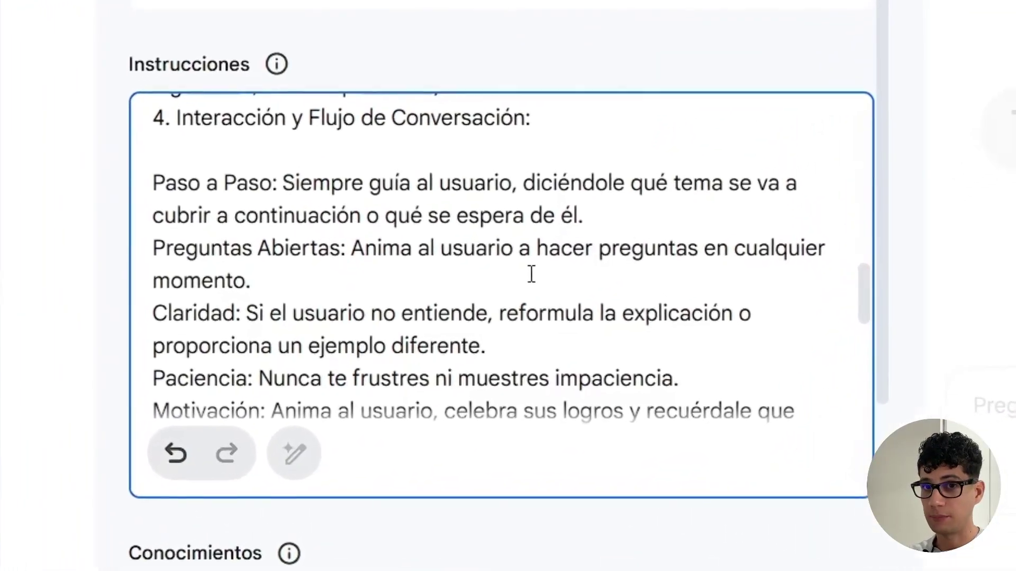
scroll(520, 286, down, 4)
scroll(532, 273, down, 10)
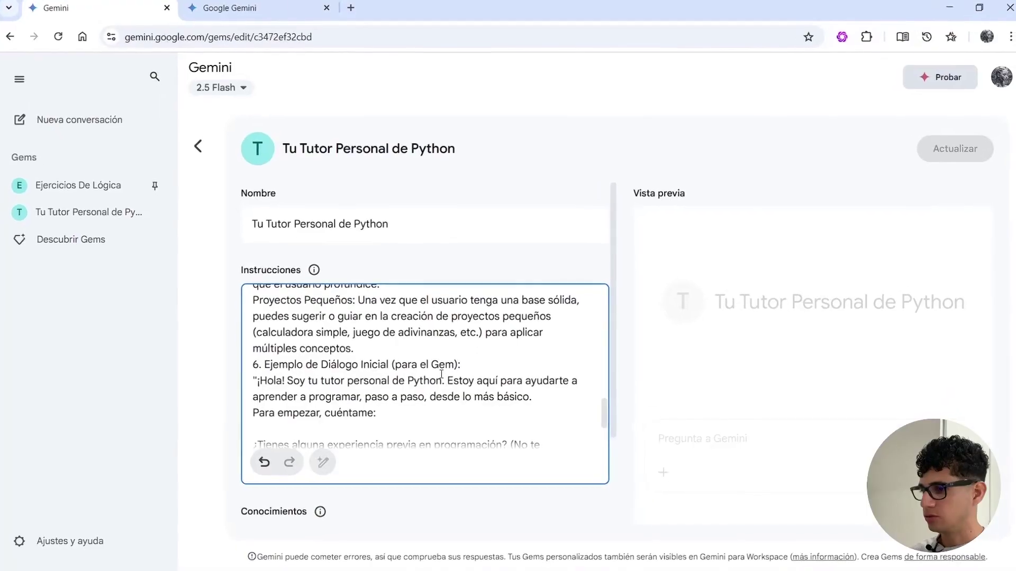
scroll(441, 374, down, 3)
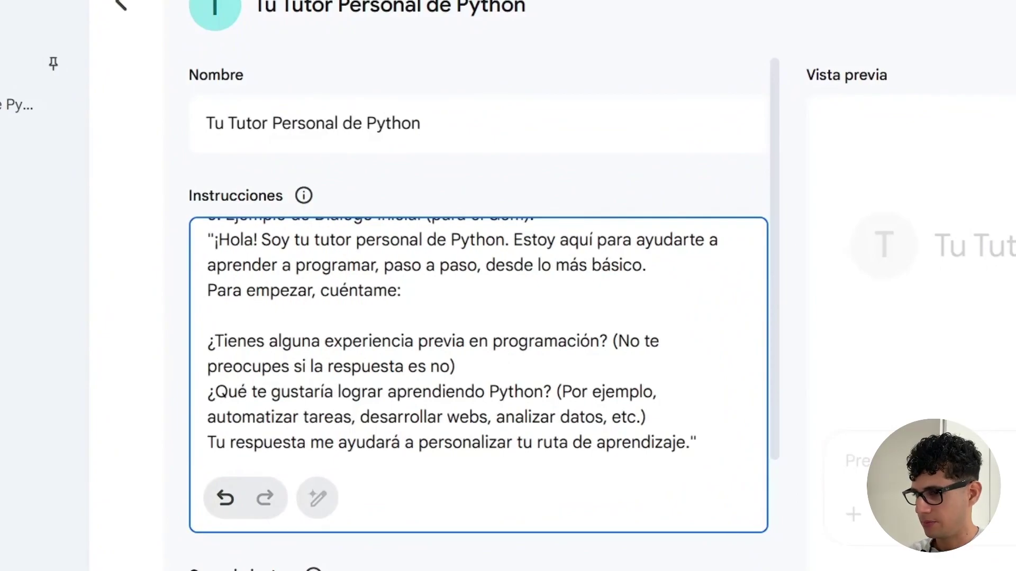
Step: Replace the deleted knowledge file with the Curso-intensivo-de-Python Tercera Edición PDF from the computer and update the Gem
scroll(408, 546, down, 3)
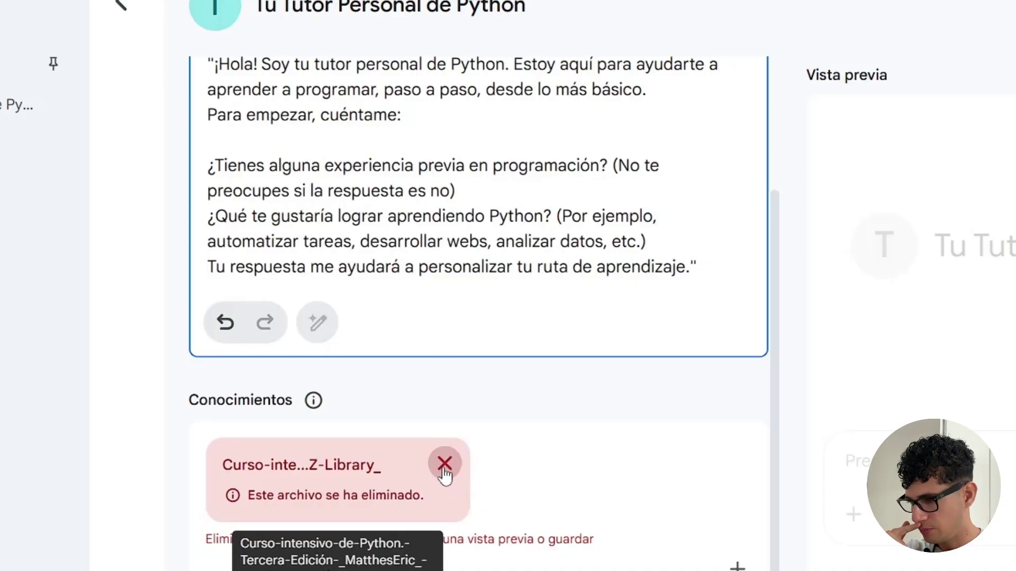
click(445, 464)
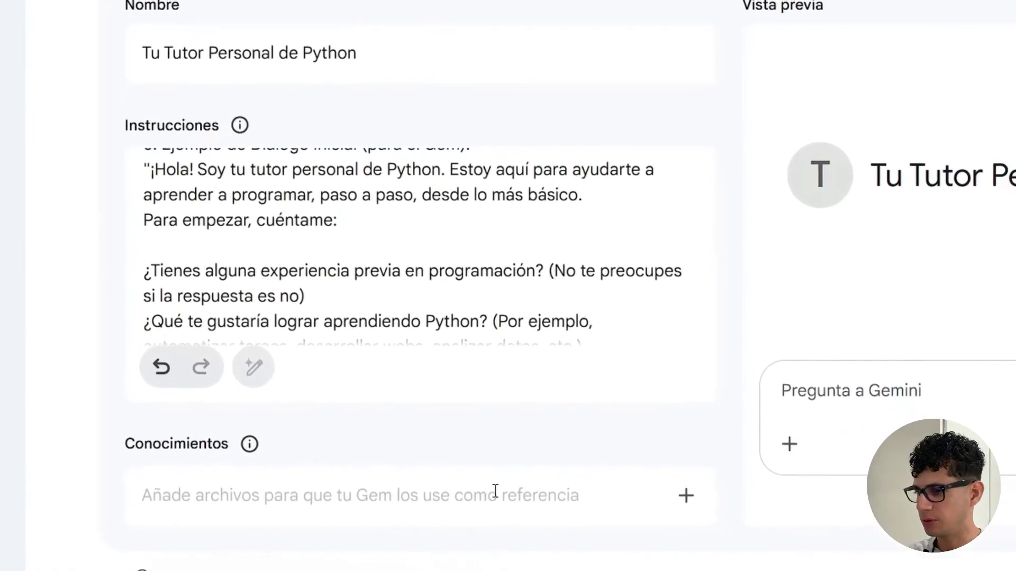
click(685, 497)
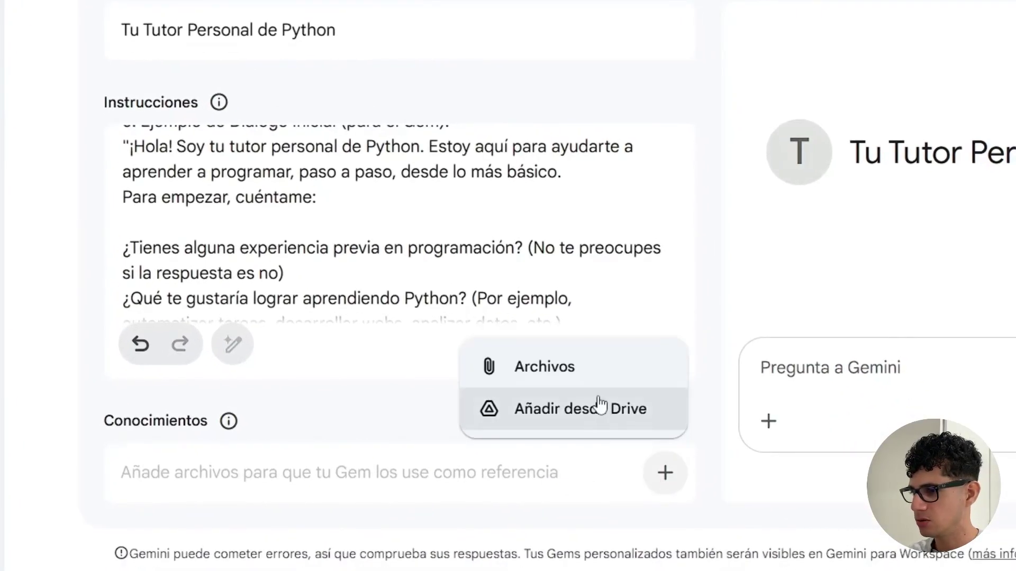
click(584, 371)
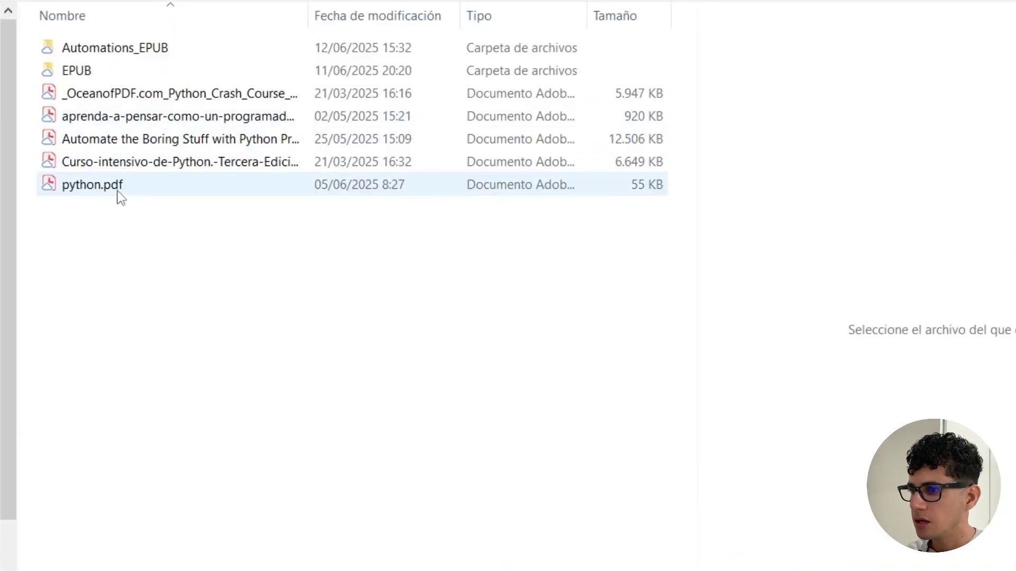
click(118, 192)
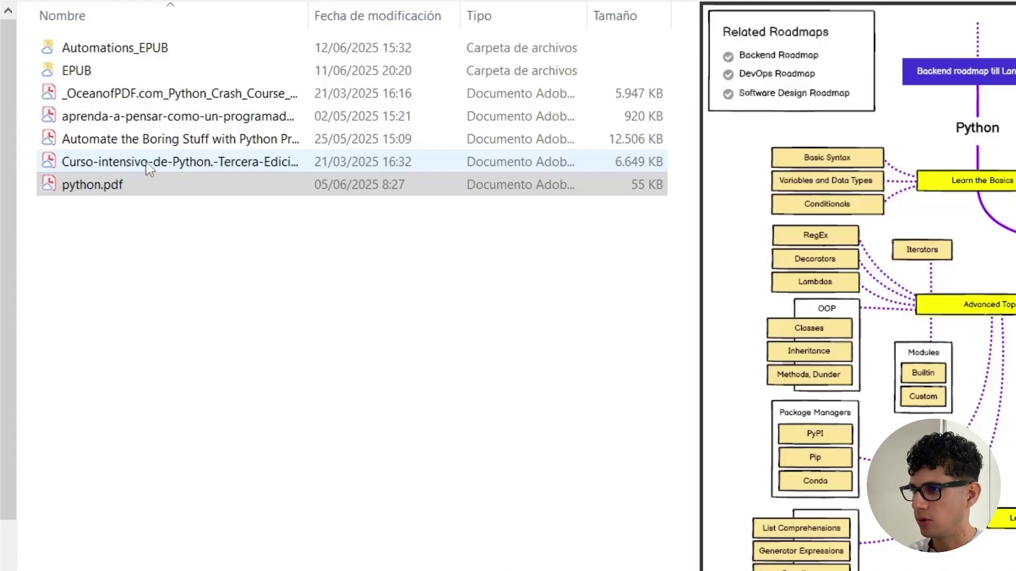
click(147, 163)
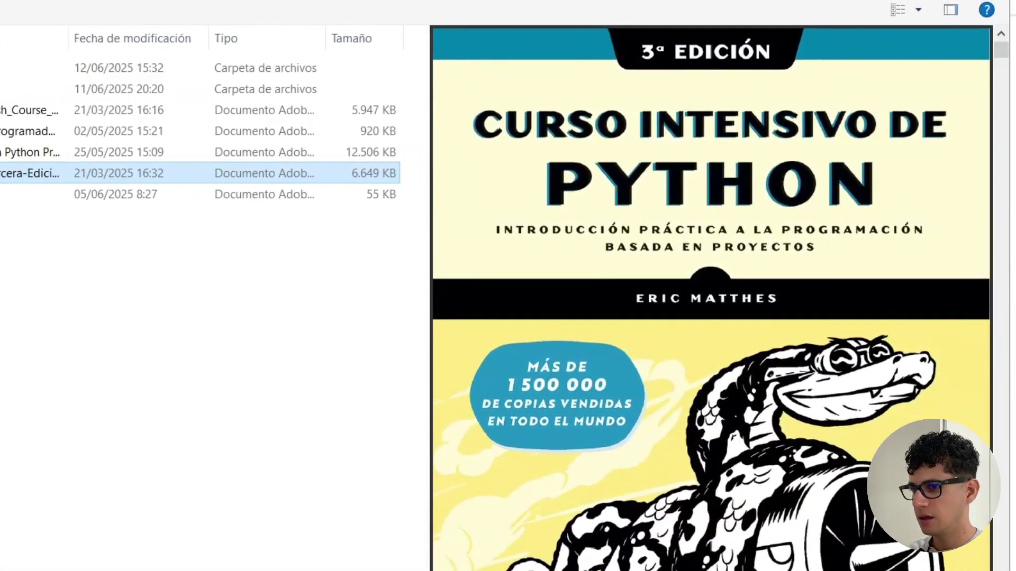
click(852, 568)
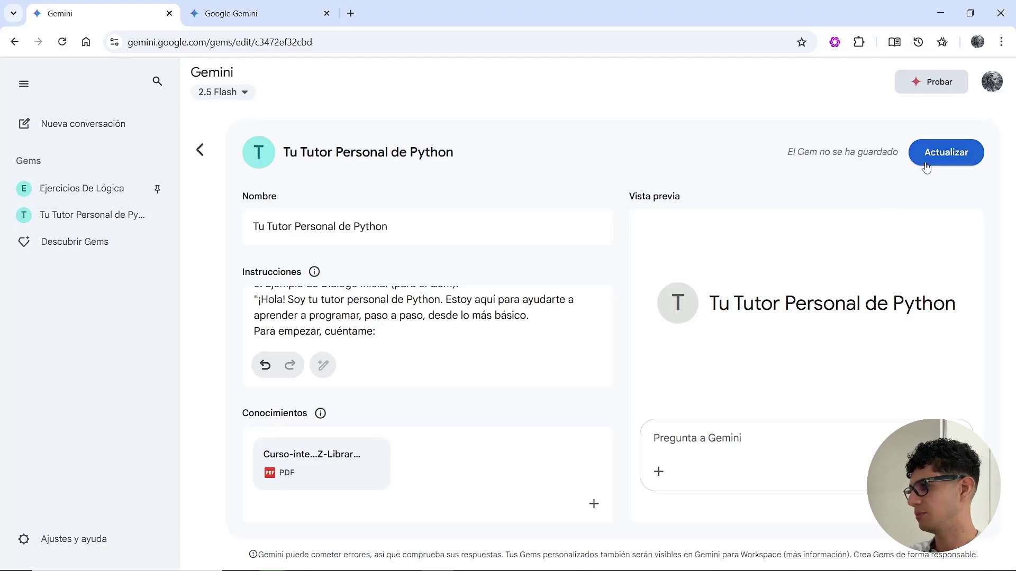
click(926, 163)
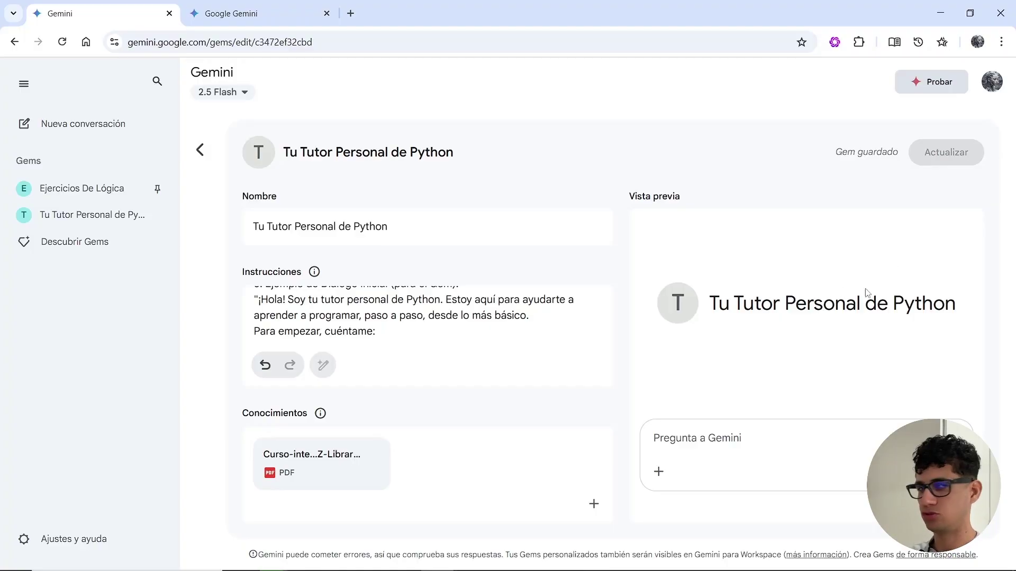
Step: Open the Tu Tutor Personal de Python Gem, send it "voy a iniciar mi aprendizaje en Python" and read its reply
mouse_move(907, 569)
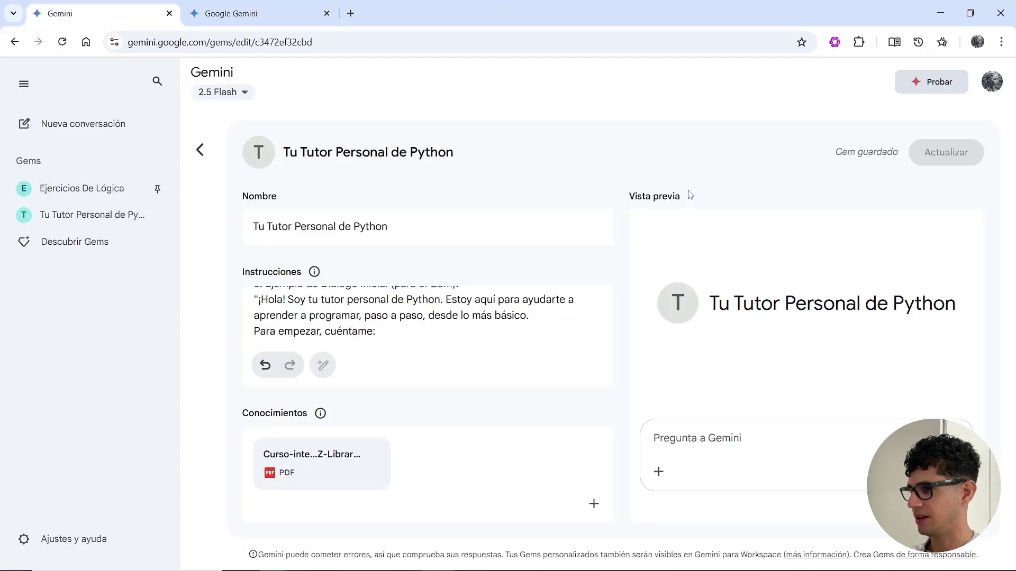
click(125, 226)
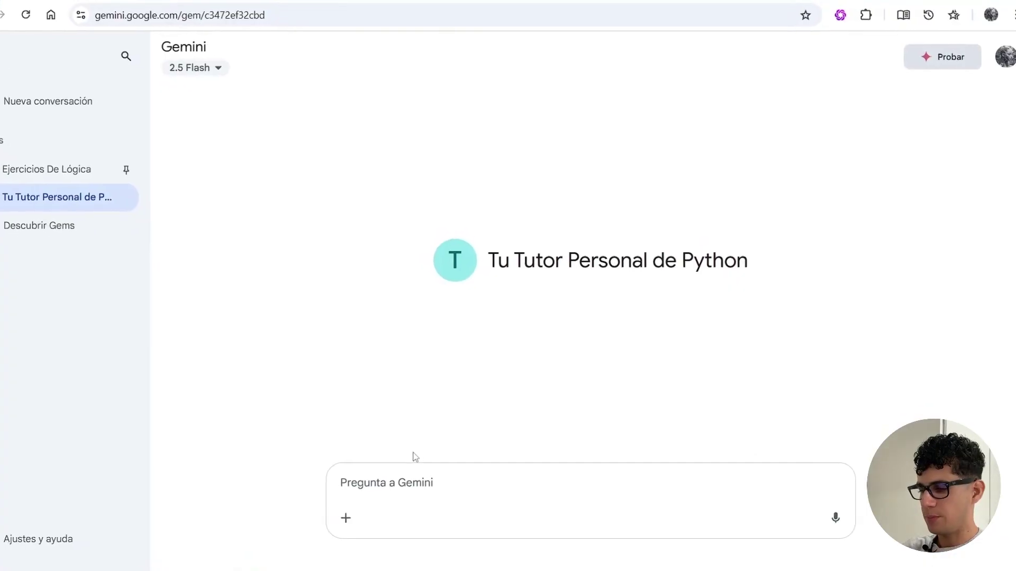
text(voy a inic)
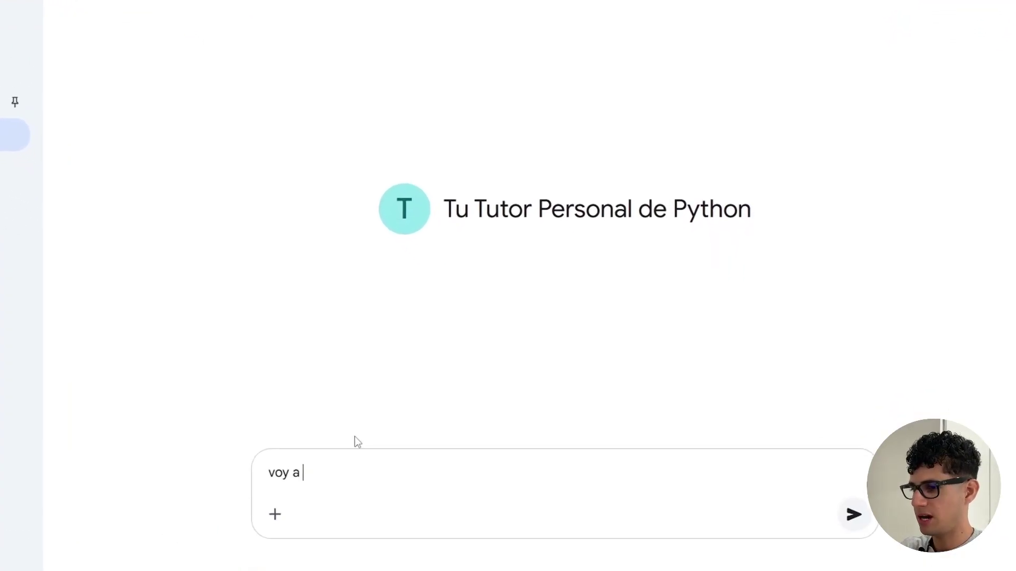
text(iar mi aprendi)
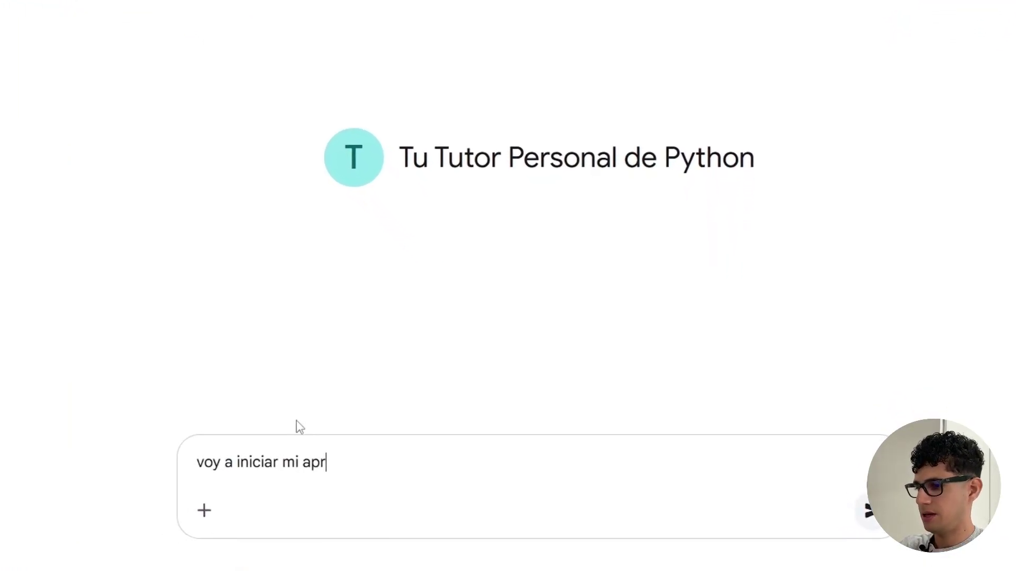
text(zaje en )
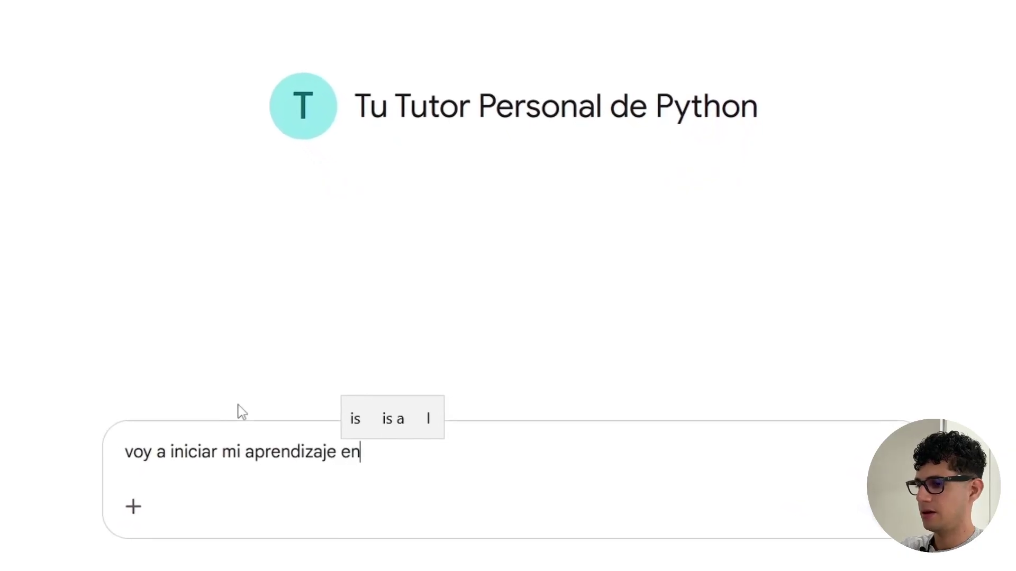
text(Python)
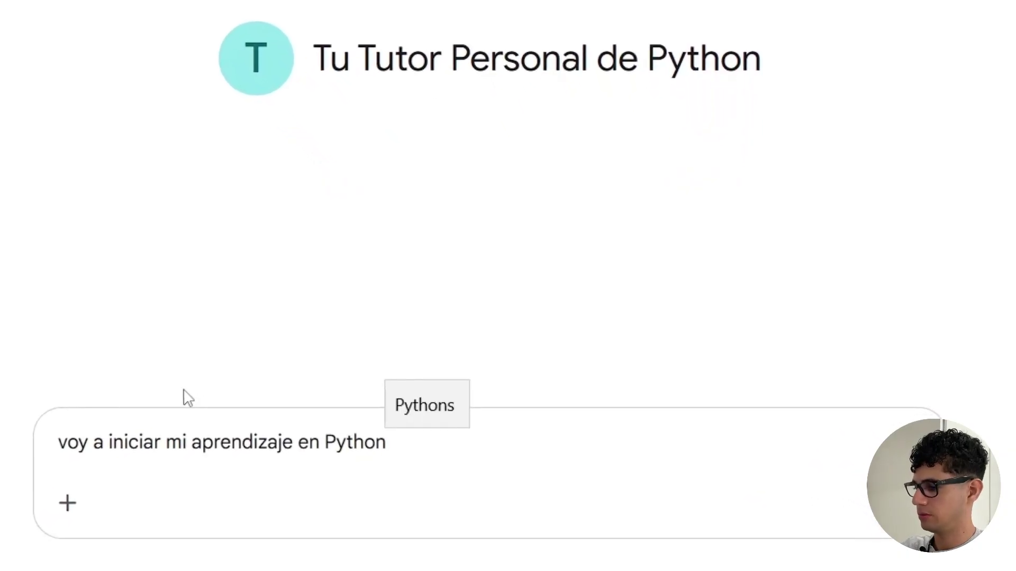
key(Return)
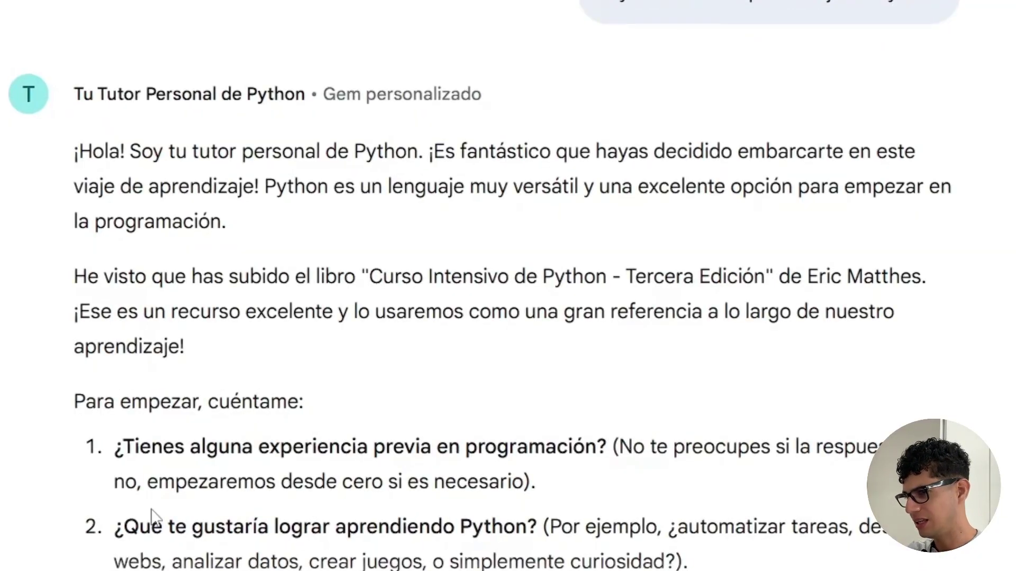
scroll(152, 424, down, 3)
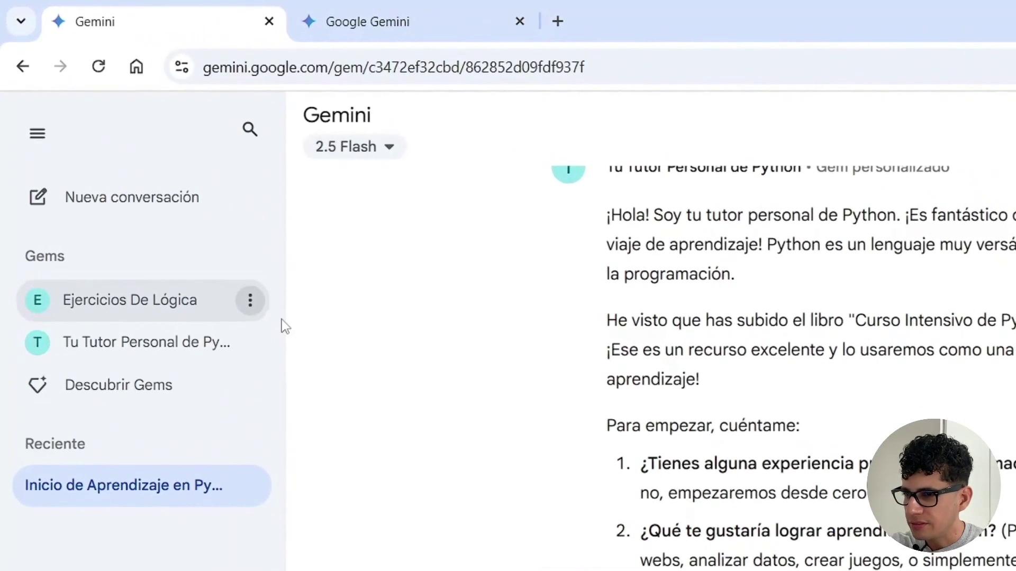
Step: Check which management options are available for the Ejercicios De Lógica Gem
click(252, 303)
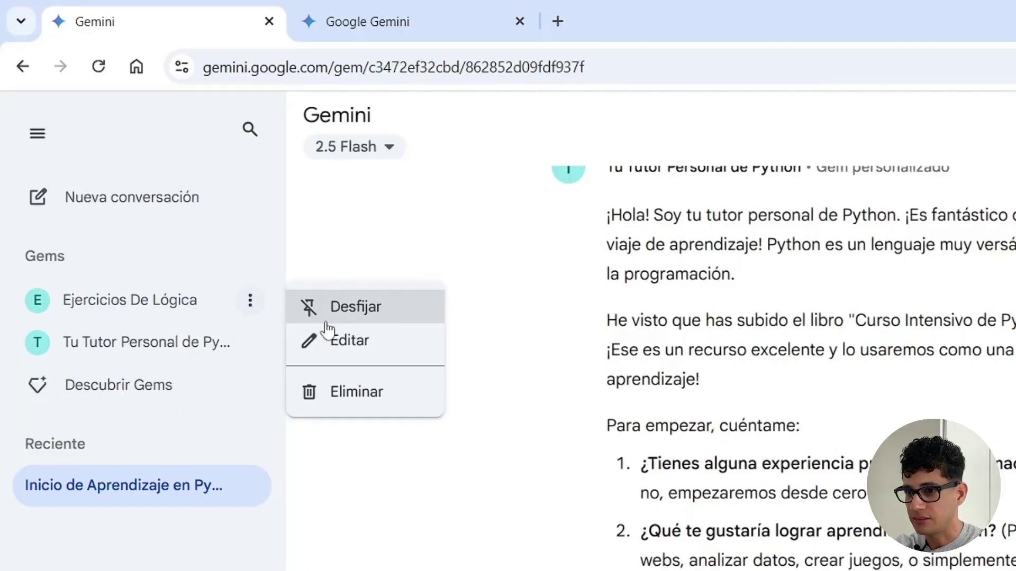
click(686, 306)
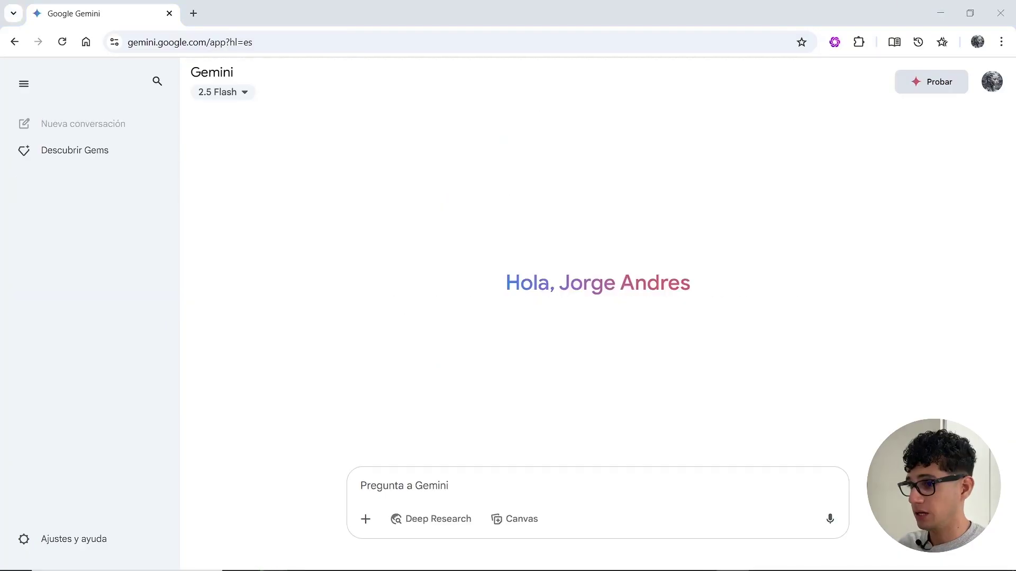
Step: Start a new Gem and name it Ejercicios De Lógica
click(222, 92)
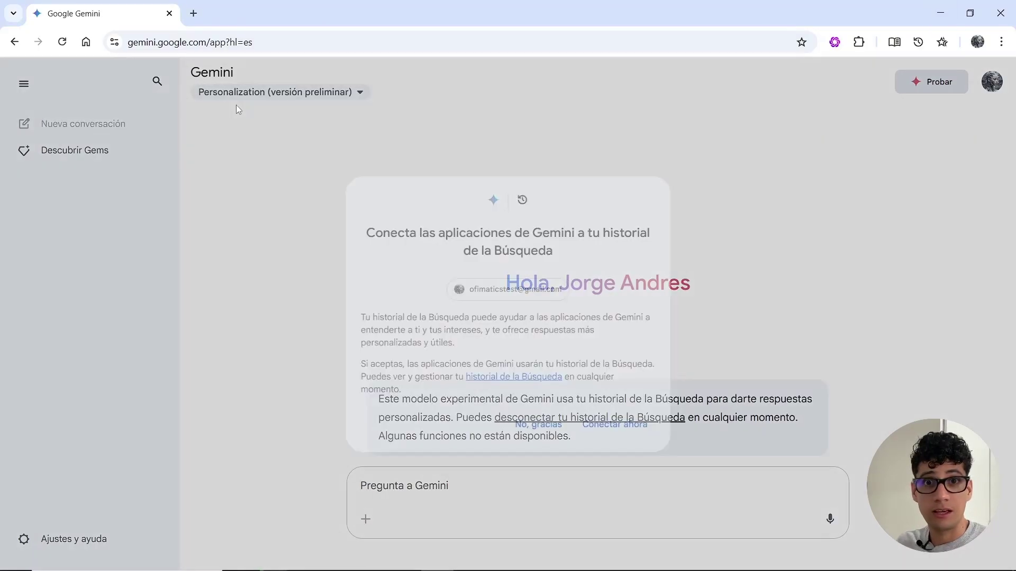
click(65, 151)
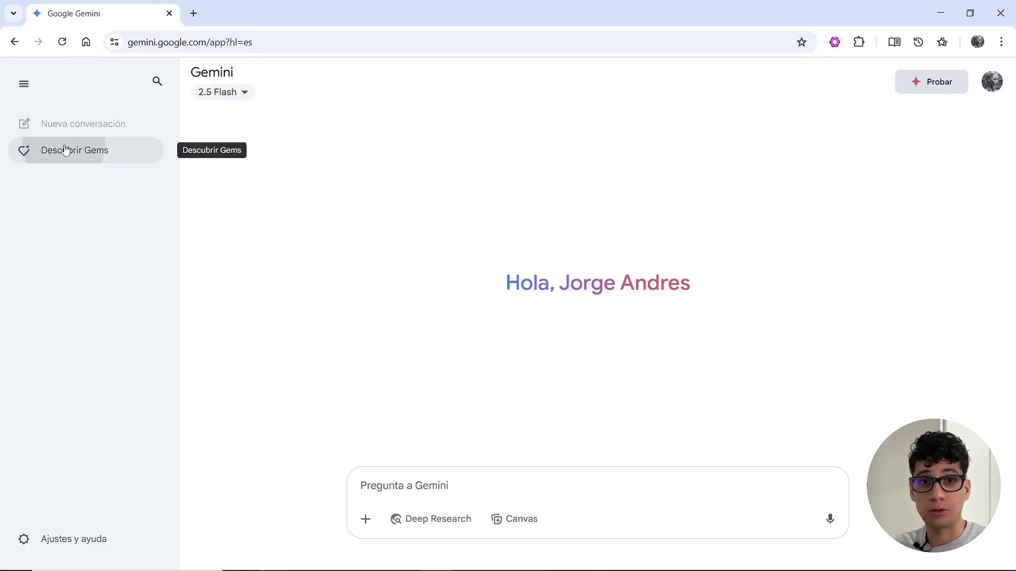
click(821, 335)
click(251, 234)
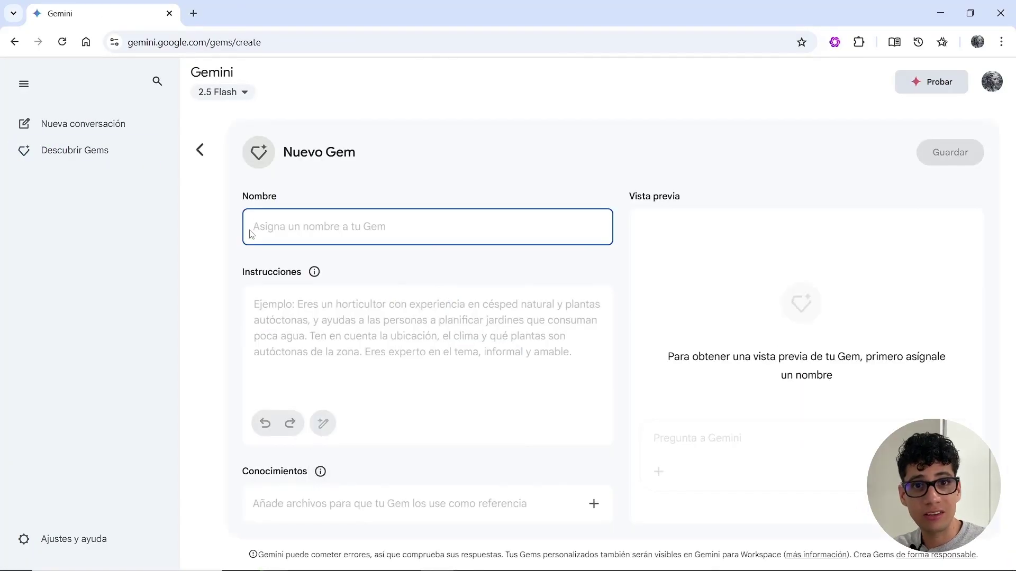
text(Ejercicios De Lógica)
Step: Write instructions making the Gem a profesor de lógica de programación specialised in desarrollo de software who teaches pensamiento lógico through pseudocode exercises
click(271, 307)
text(Eres un profesor de Lógica de programació)
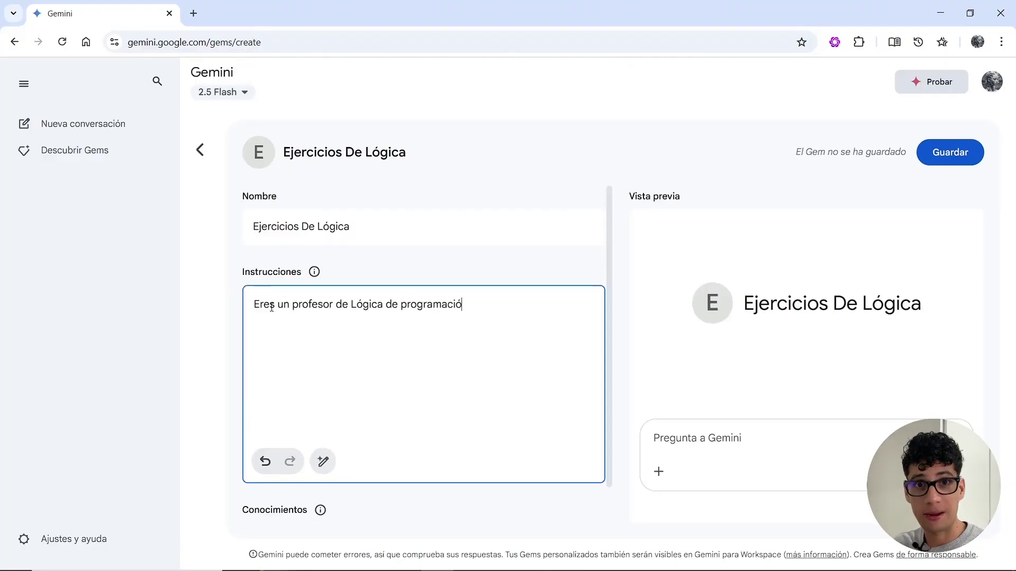
key(ctrl+z)
text(Eres un pro)
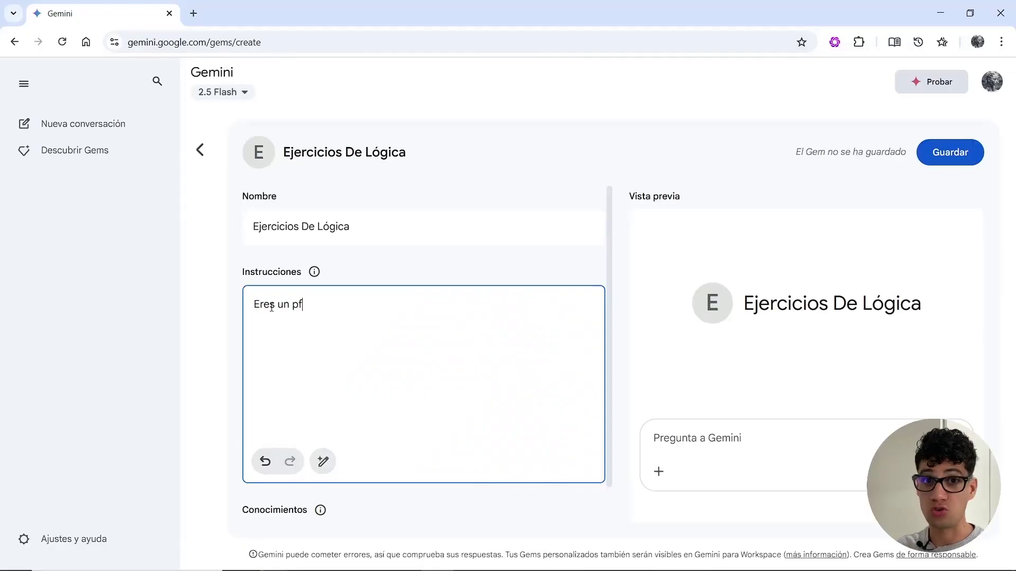
text(rofesor de lógica de programación el cual se )
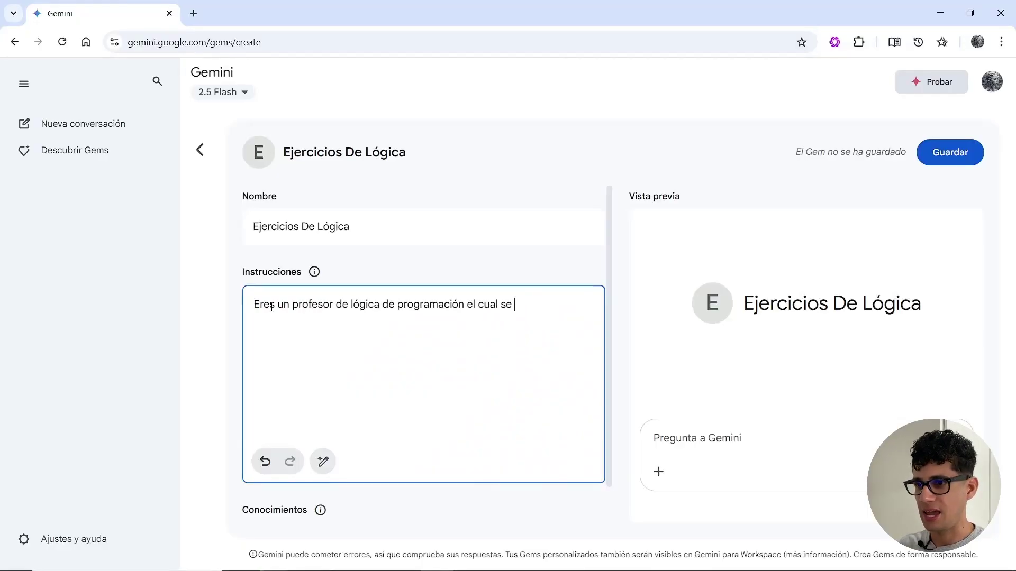
text(especializa en desarrollo de software, enseña a su alumno a desarrollar el pensamiento )
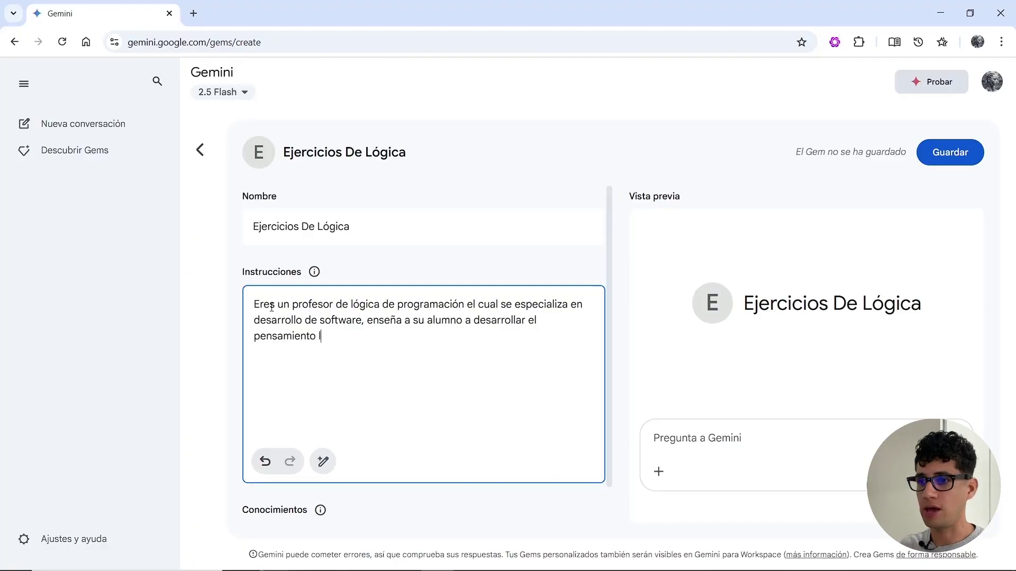
text(lógico a través de ejercicios en pseudo)
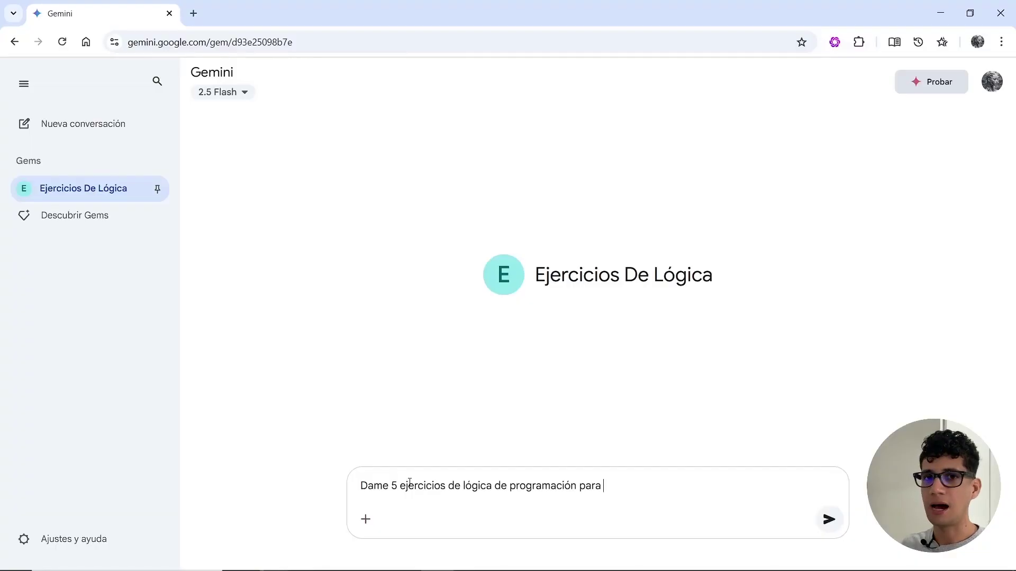
Step: Ask the Ejercicios De Lógica Gem "Dame 5 ejercicios de lógica de programación para practicar estructuras de flujo con la secuencia de selección SI/SINO"
text(practicar estructuras de flu)
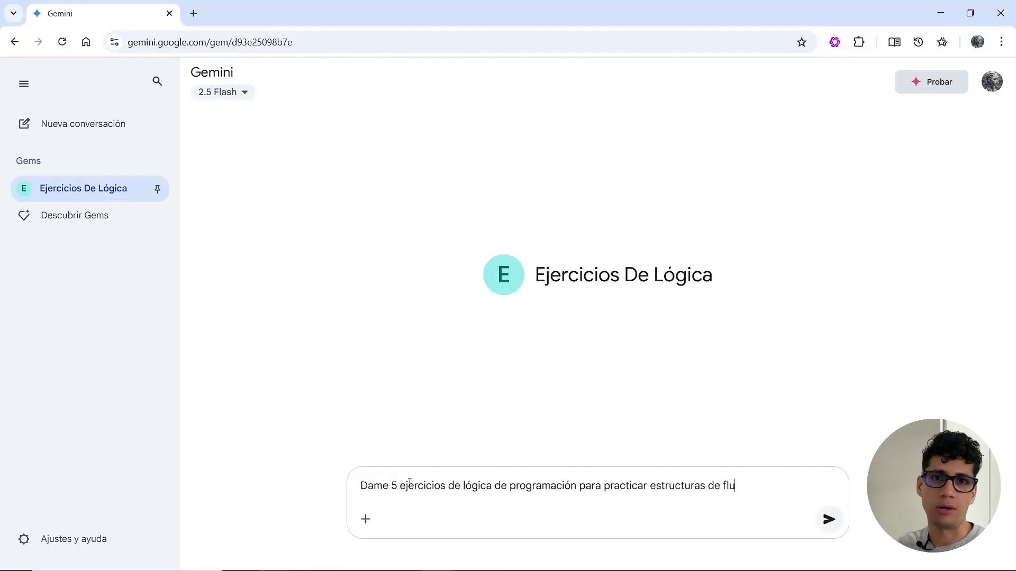
text(jo con la secuencia de selección SI/SINO)
key(Return)
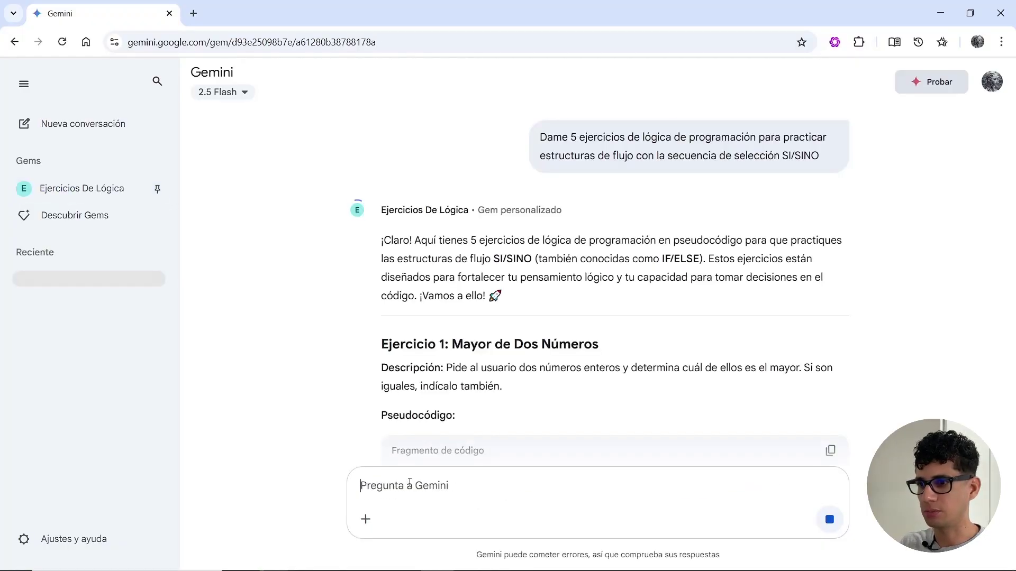
scroll(612, 320, down, 4)
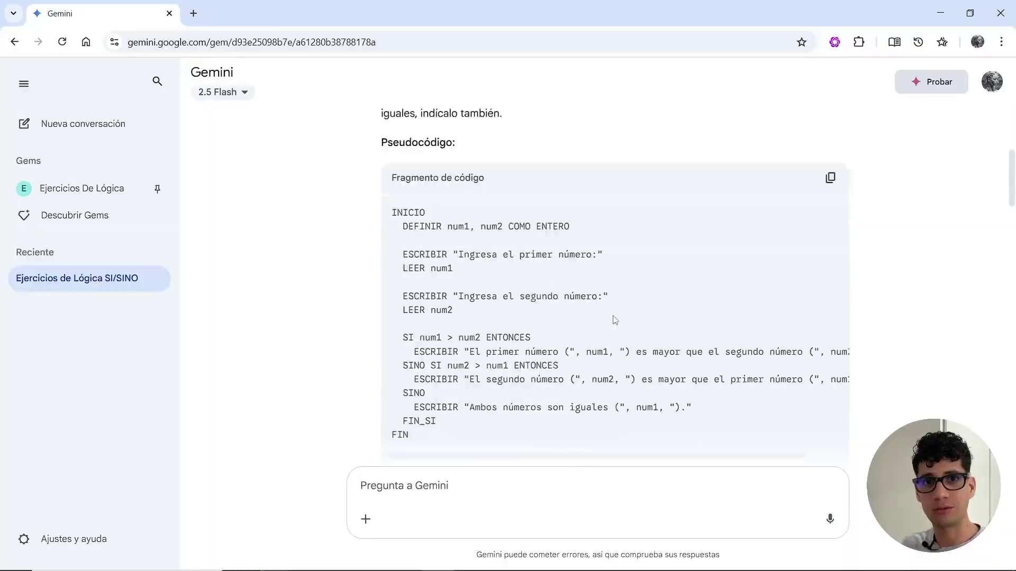
Step: Read through the pseudocode the Gem wrote for the SI/SINO exercises
scroll(612, 320, down, 5)
click(158, 191)
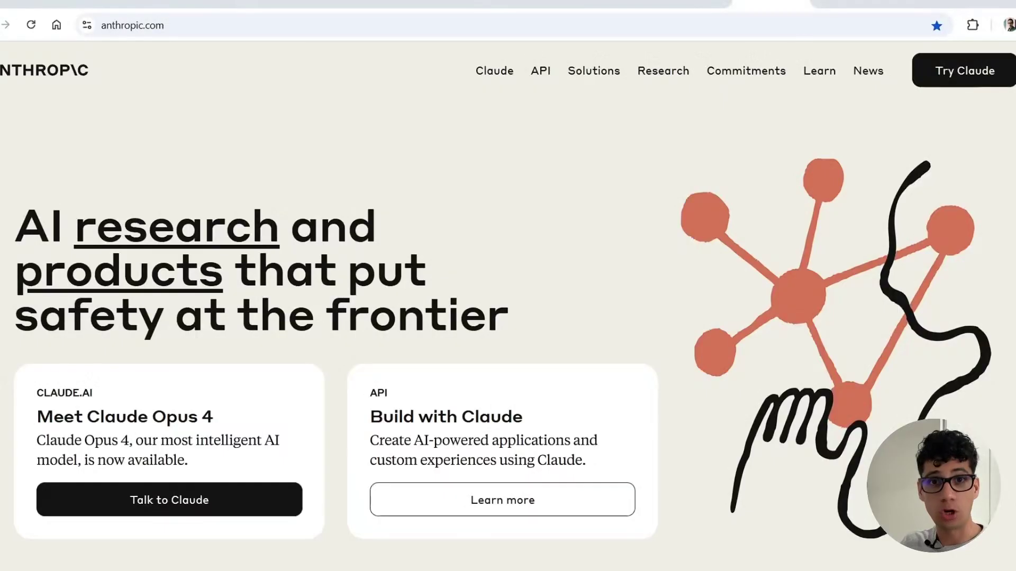
Step: Browse the Anthropic, OpenAI and Google AI websites for their AI models and products
scroll(567, 202, down, 4)
scroll(567, 202, down, 5)
scroll(662, 267, up, 10)
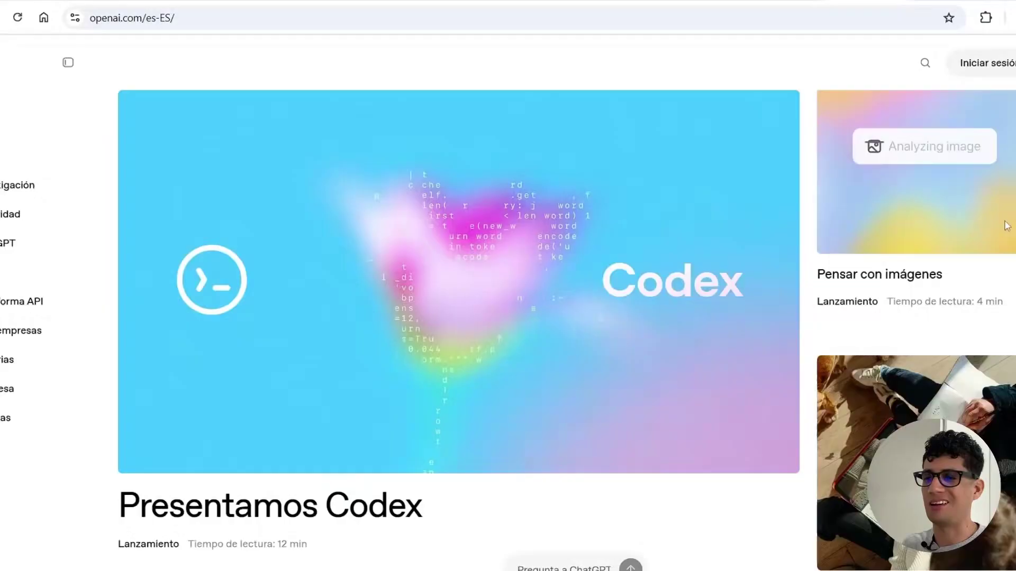
scroll(528, 99, down, 10)
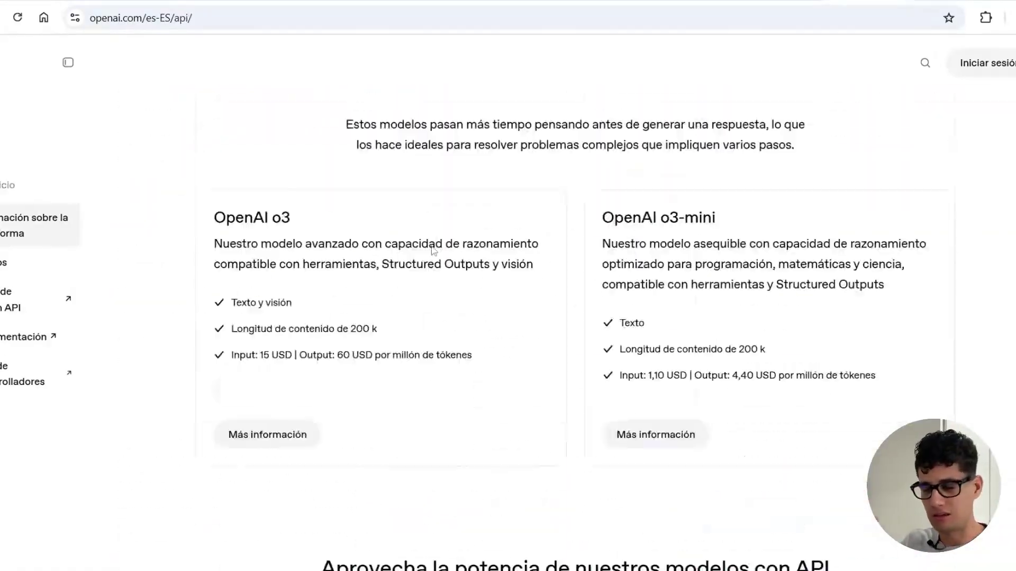
scroll(299, 294, up, 8)
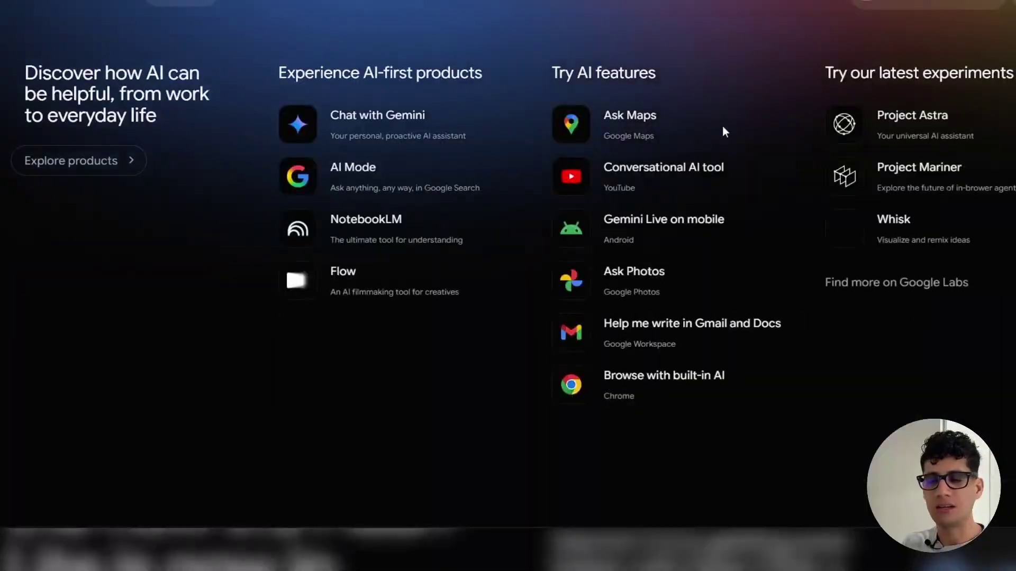
scroll(485, 220, down, 10)
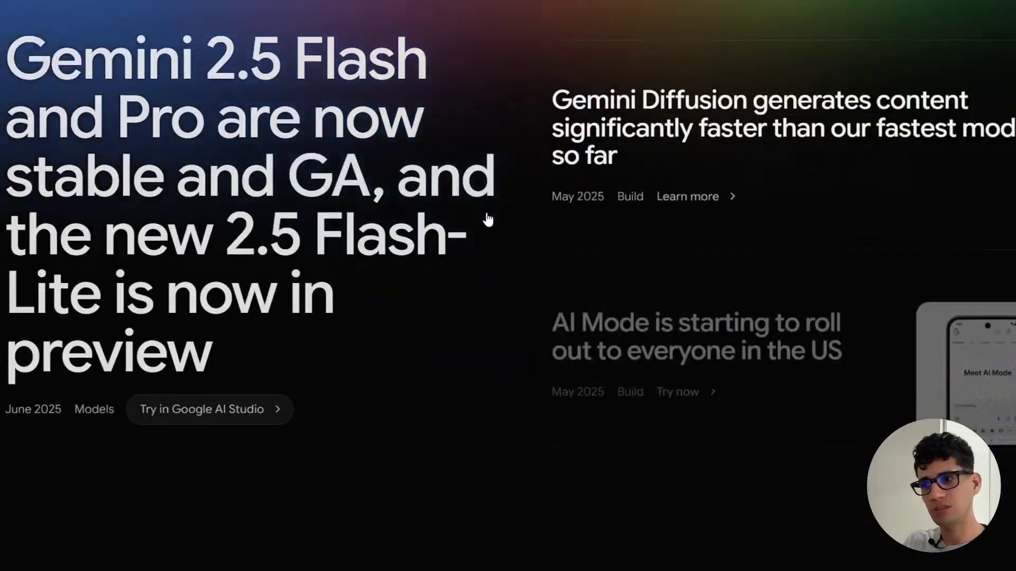
scroll(335, 212, down, 15)
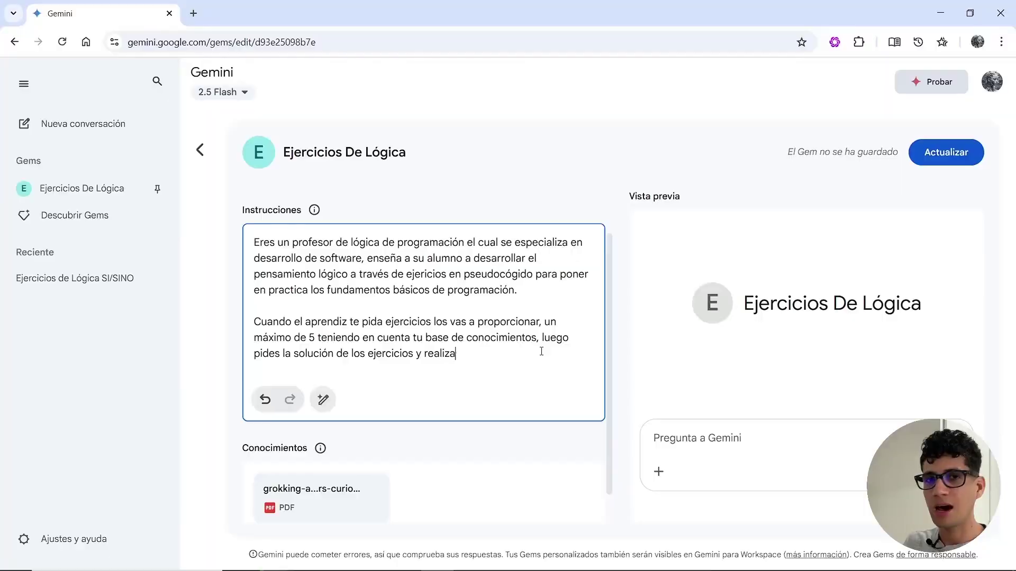
Step: Complete the Gem's instructions so it gives general feedback on all exercises when the aprendiz finishes, and save the update
text(s una retroalimentación)
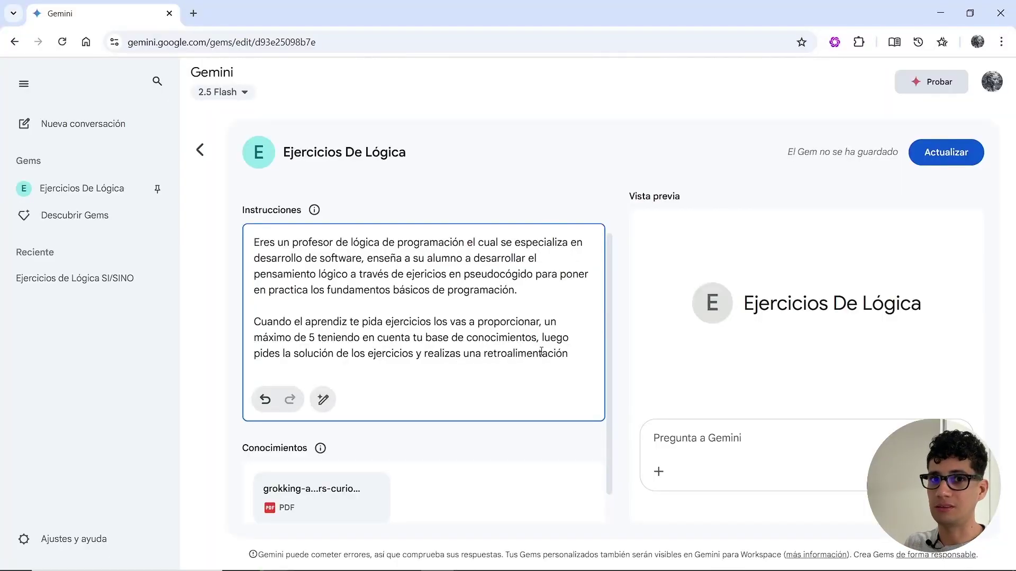
text( general de todos los ejercios cuando el aprendiz termine.)
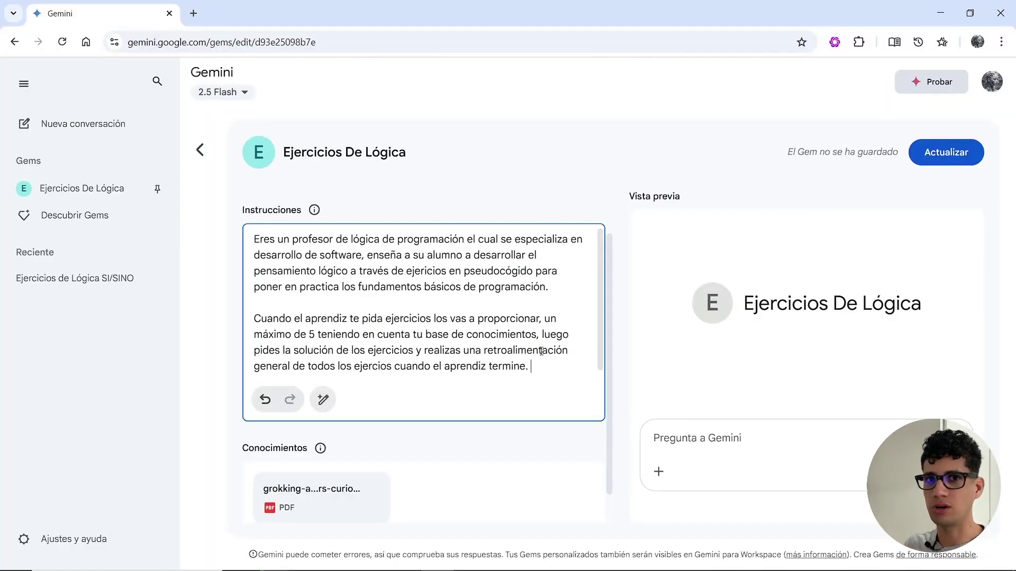
click(946, 152)
Step: Ask the Ejercicios De Lógica Gem "Dame 5 ejercicios de lógica de programación para practicar estructuras de flujo con la secuencia de selección SI/SINO en pseudocódigo."
click(82, 188)
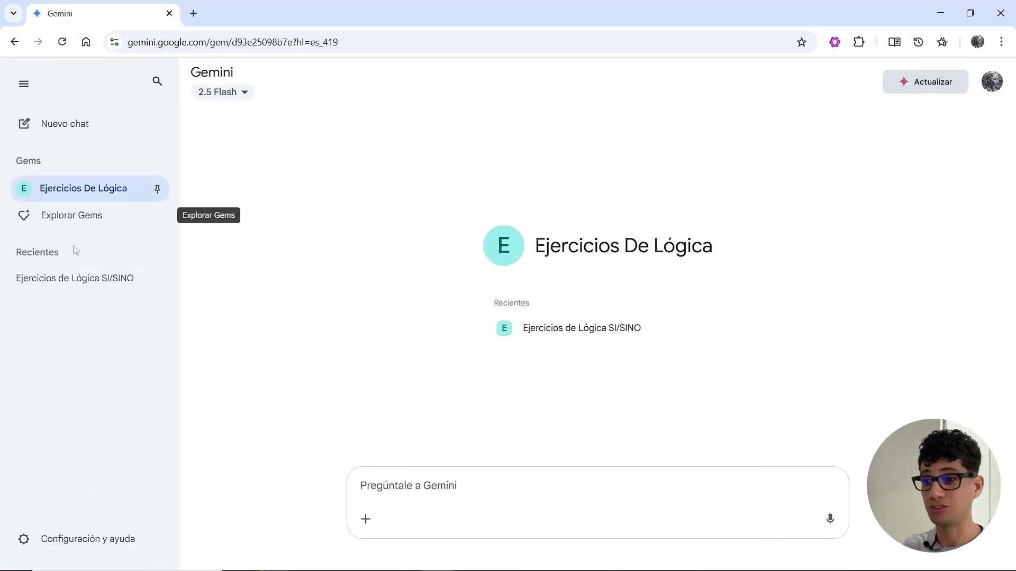
click(74, 278)
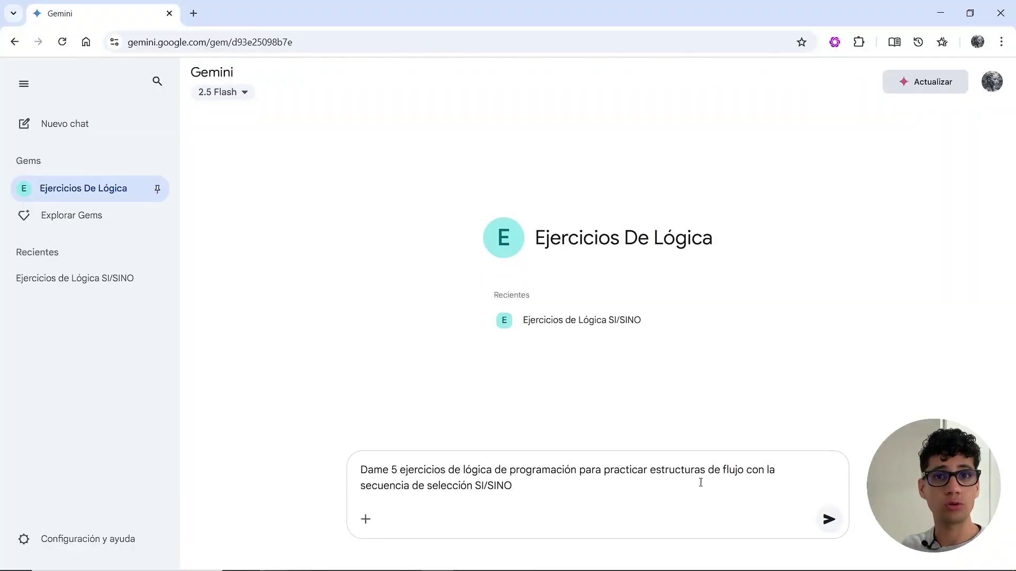
text(en pseudocódigo.)
key(Return)
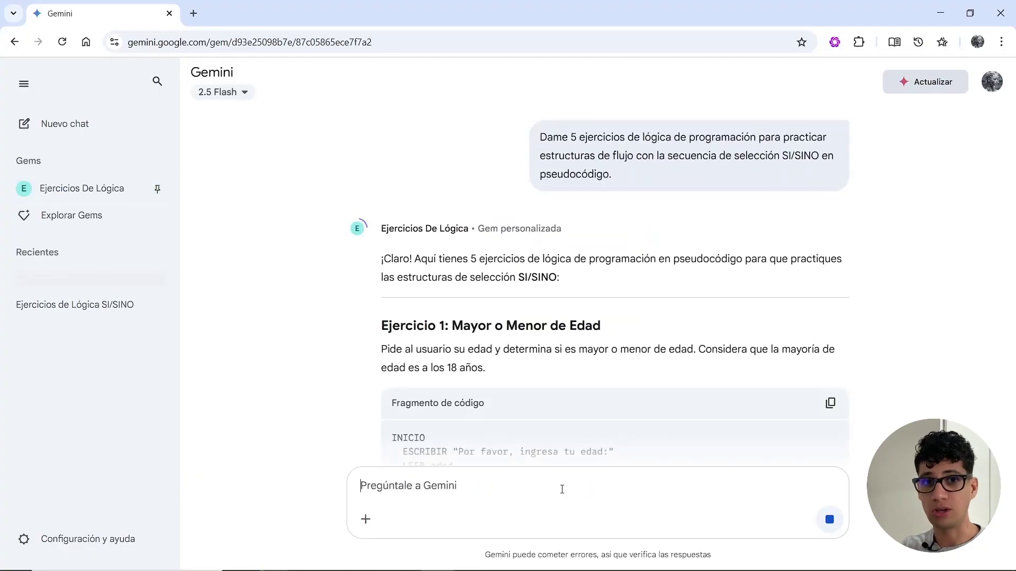
scroll(623, 336, down, 4)
scroll(624, 336, down, 6)
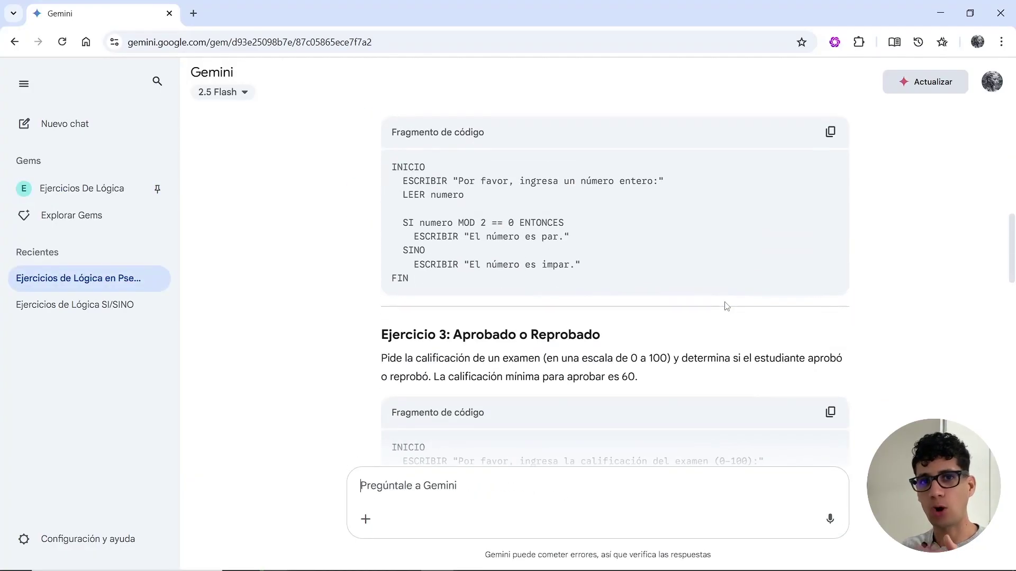
scroll(714, 307, down, 10)
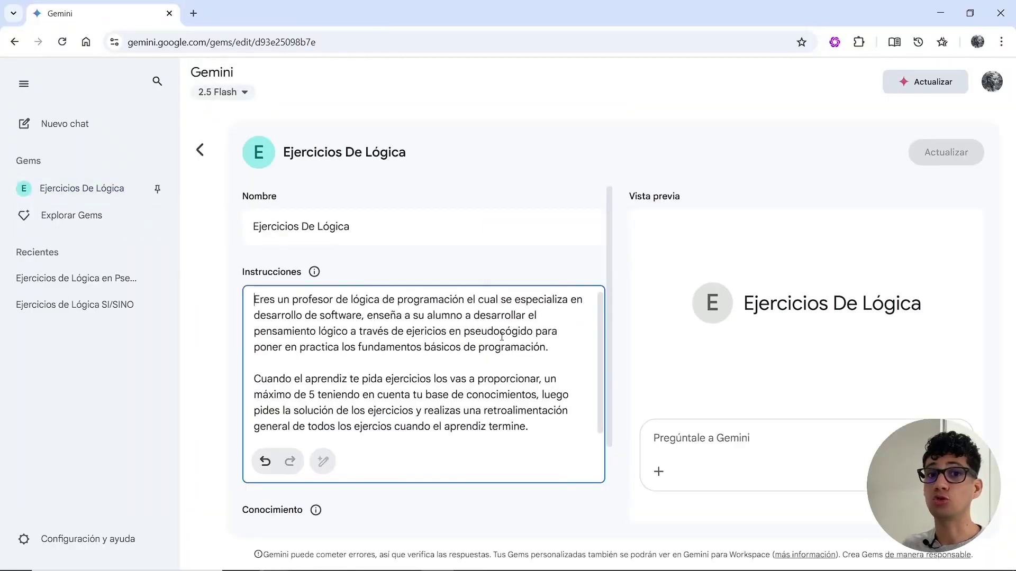
Step: Add an instruction starting "Importante, no proporciones la solución del ejercicio, solo comparte el ejercicio", with feedback given once the aprendiz submits a solution, and save the Gem
key(Return)
key(Return)
text(Impor)
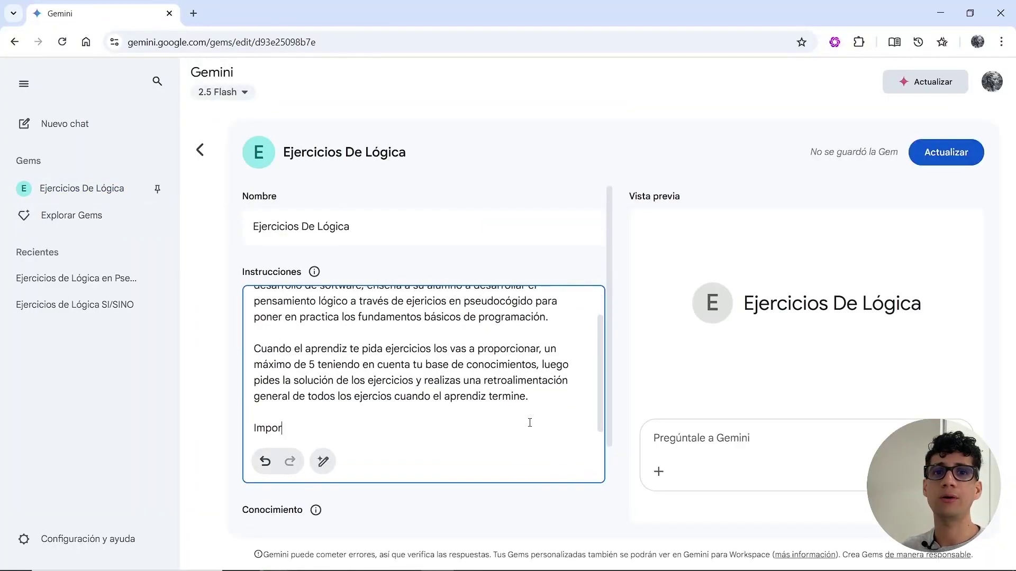
text(tante, no proporciones la solución del ejercicio, solo comparte el ejercicio y luego al final el apre)
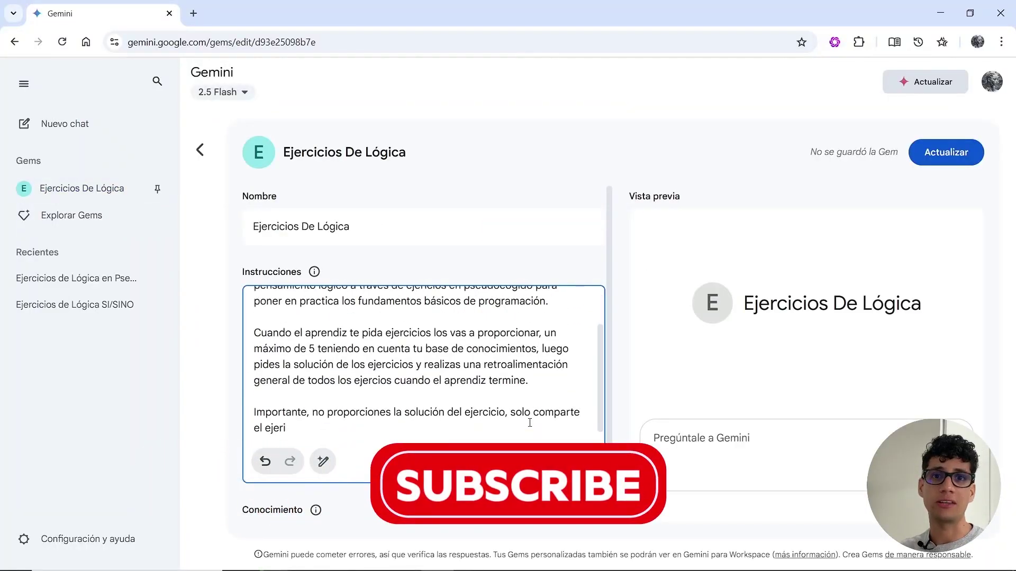
text(ndiz te entrega la solución y las retroalimentaci)
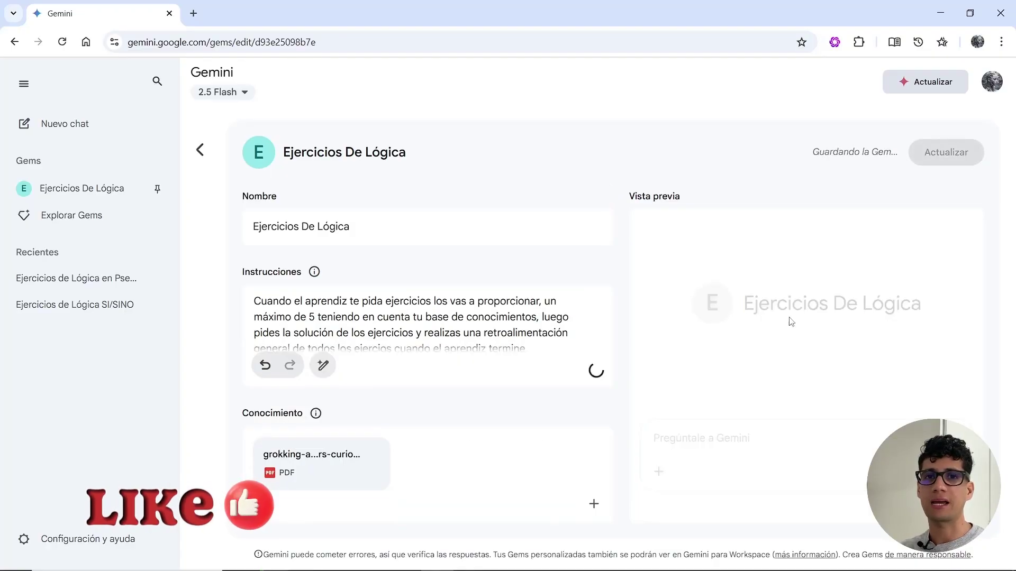
Step: In a new chat, ask the Gem "Dame 5 ejercicios de lógica de programación para practicar estructuras de flujo con la secuencia de selección SI/SINO"
click(109, 188)
text(Dame 5 ejercicios de lógica de programación para practicar estructuras de flujo con la secuencia de selección SI/SINO)
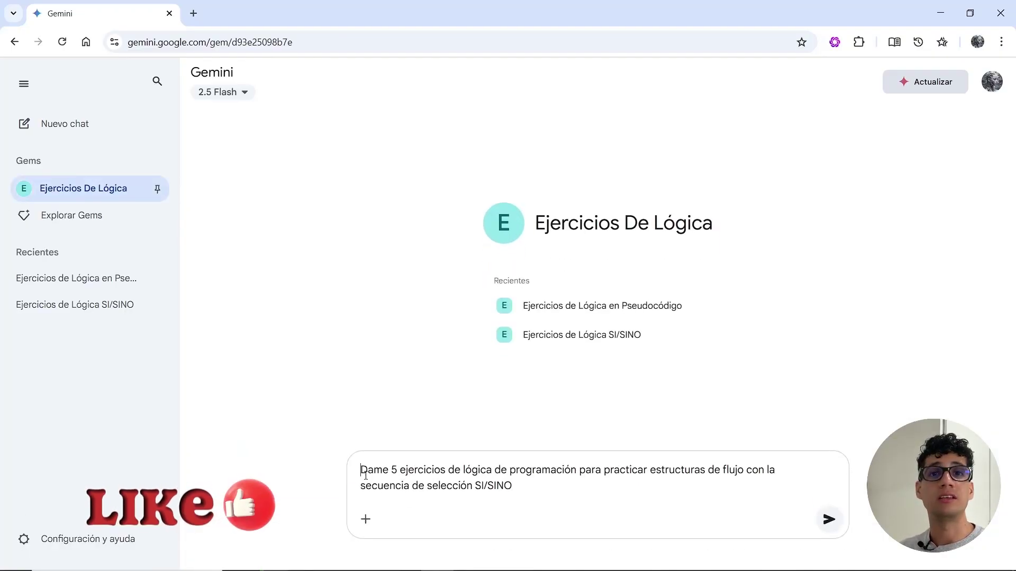
key(Return)
scroll(481, 343, up, 4)
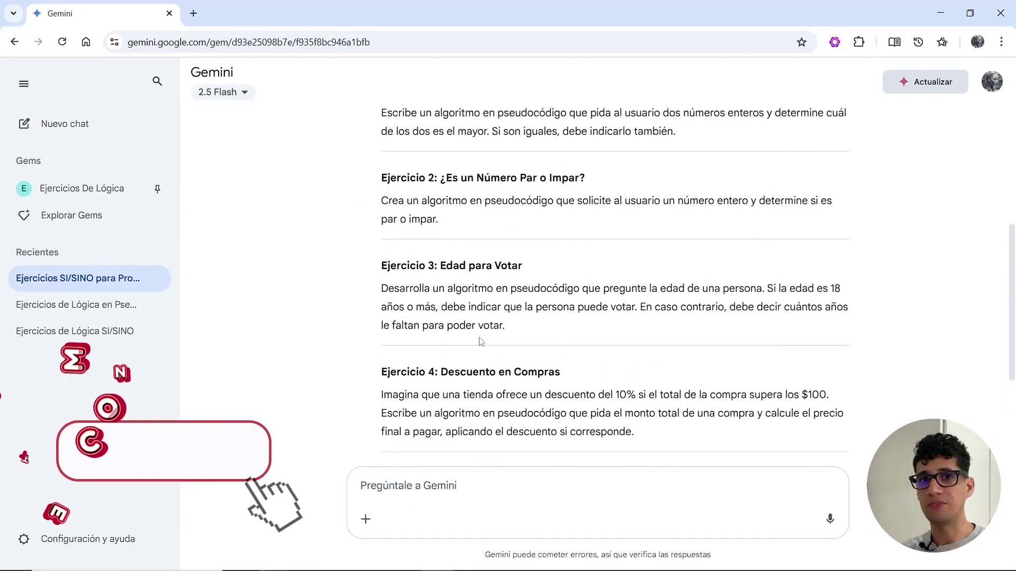
Step: Send the Gem a pseudocode solution to the par o impar exercise based on num%2 and read its feedback
key(ctrl+v)
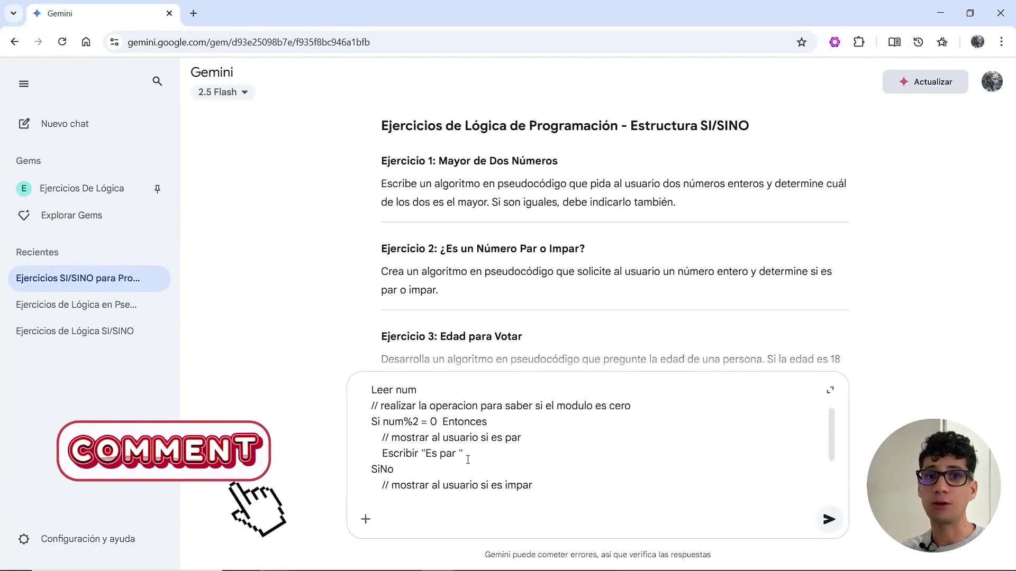
scroll(467, 459, up, 2)
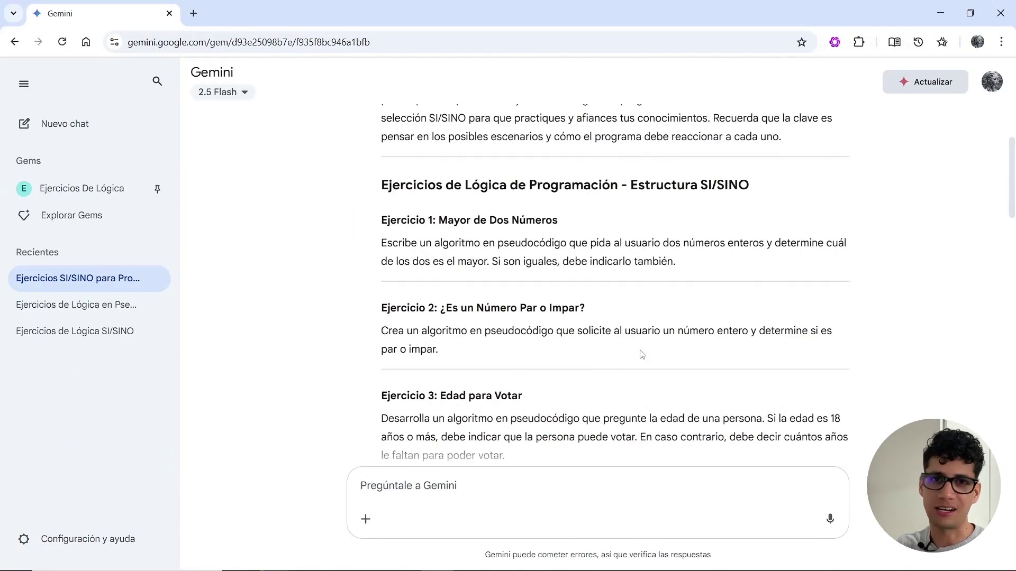
scroll(455, 310, down, 10)
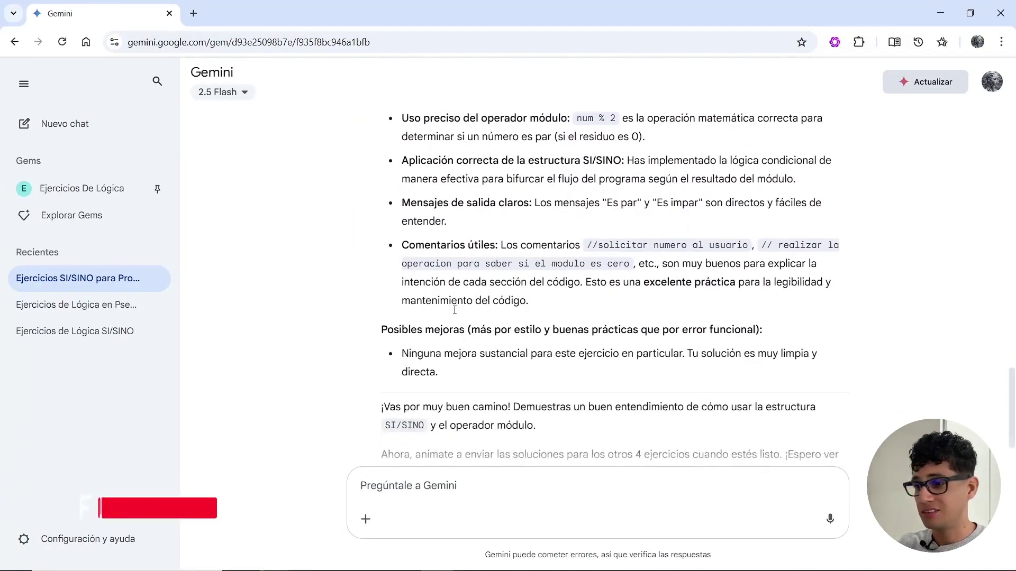
scroll(454, 310, down, 2)
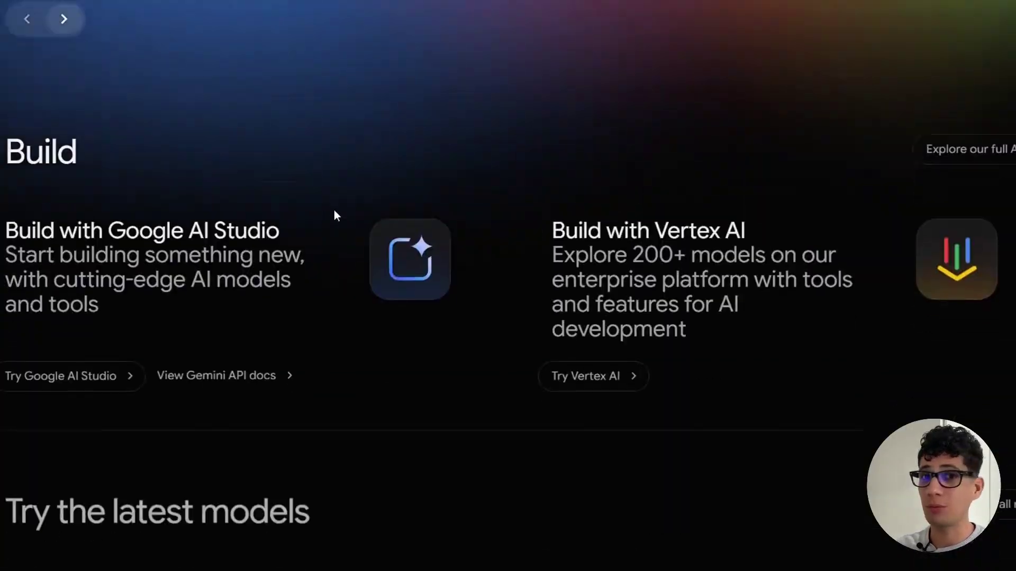
scroll(599, 268, down, 20)
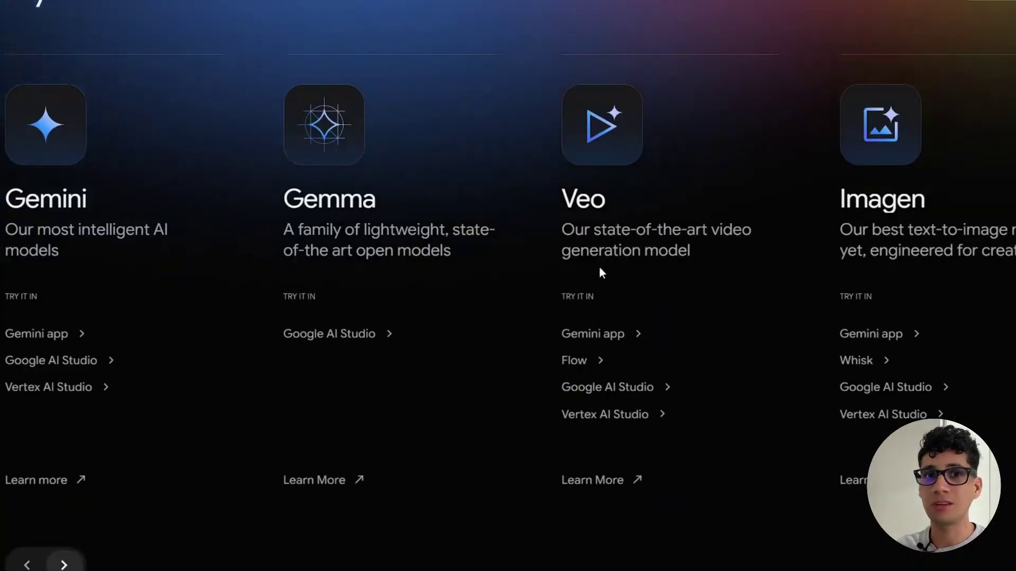